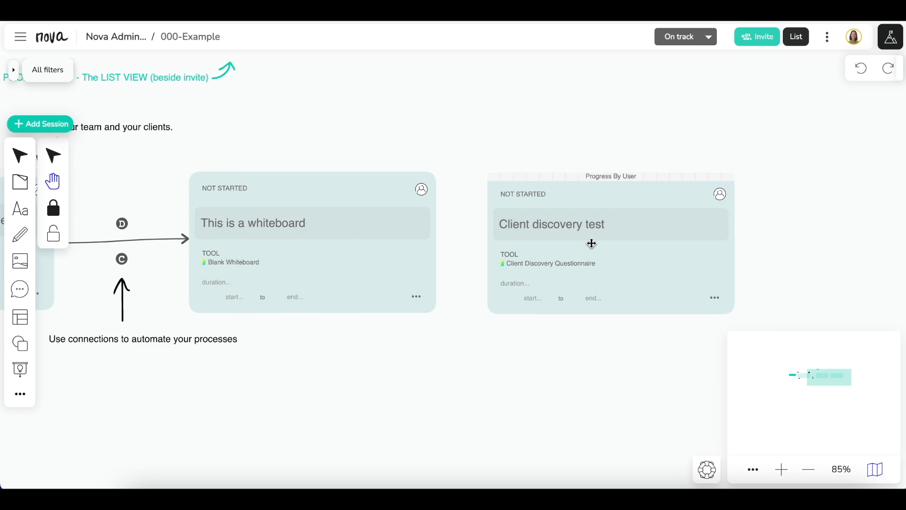
# Step: Open the Client discovery test session and look through its questions
pyautogui.click(586, 229)
pyautogui.scroll(-4, 288, 227)
pyautogui.scroll(-10, 289, 231)
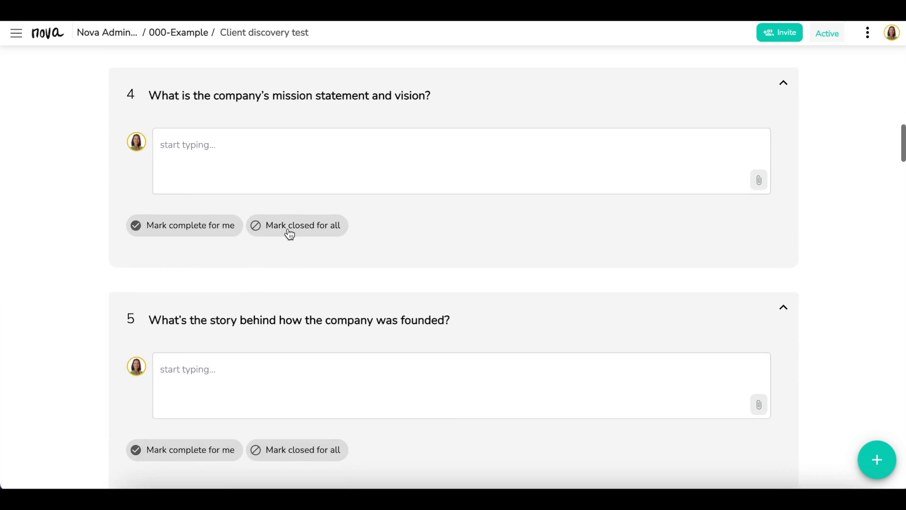
pyautogui.scroll(7, 287, 229)
pyautogui.scroll(10, 287, 228)
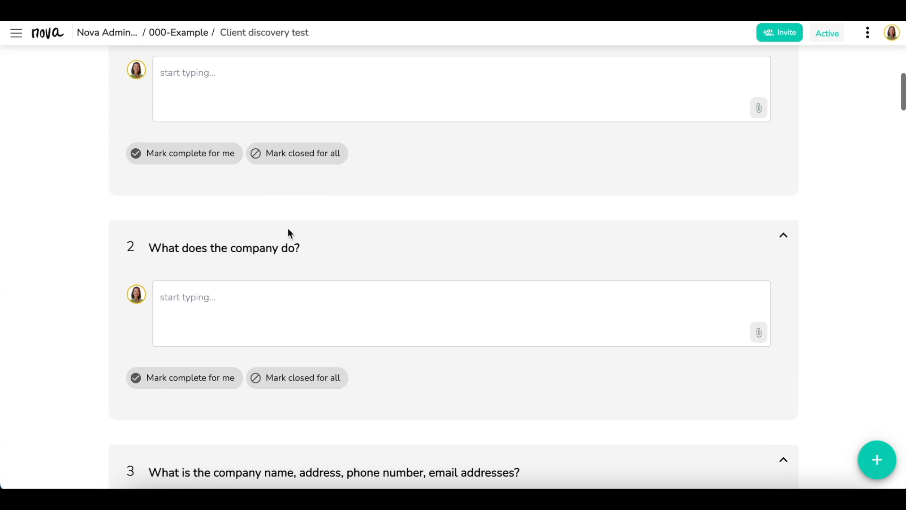
# Step: Post "Hello" as the response to question 1 and delete that response
pyautogui.click(265, 202)
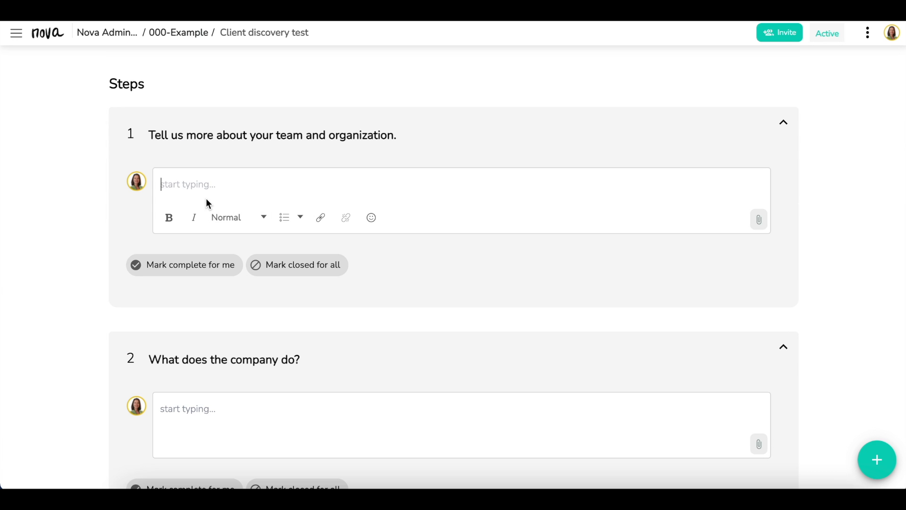
pyautogui.write('Hello')
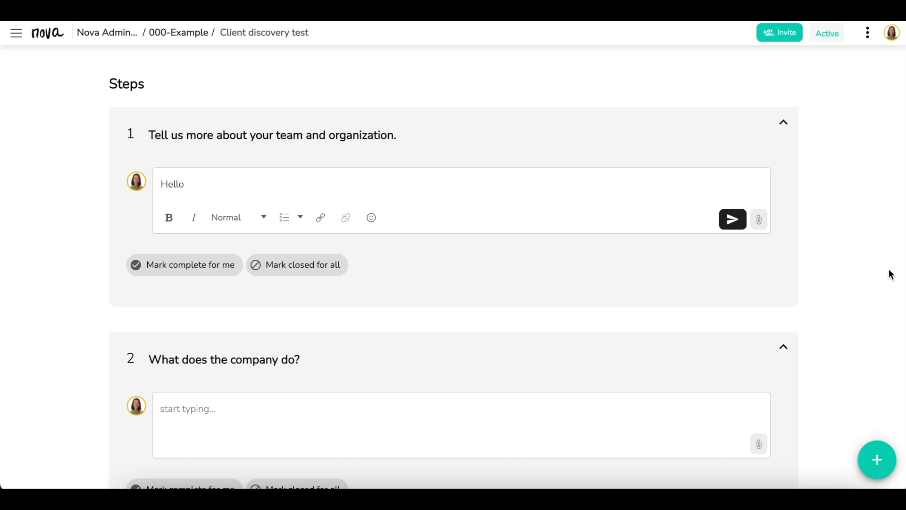
pyautogui.click(732, 219)
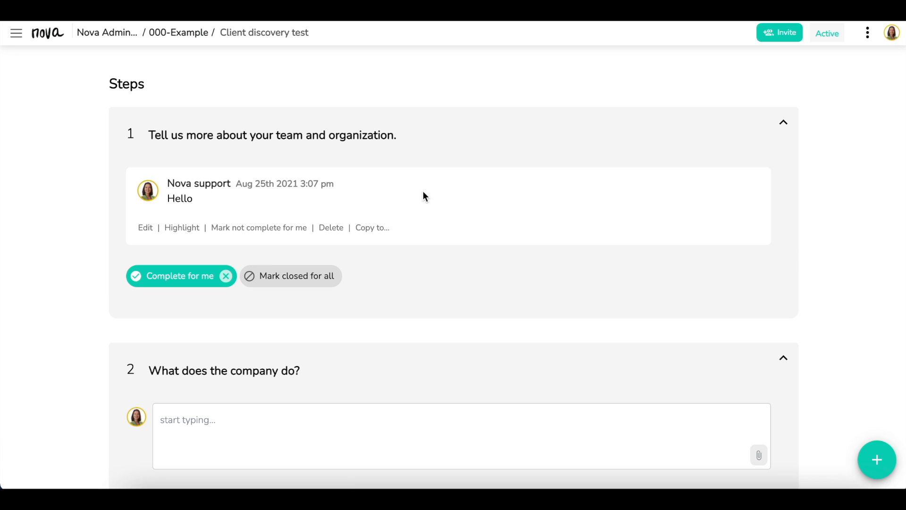
pyautogui.click(331, 227)
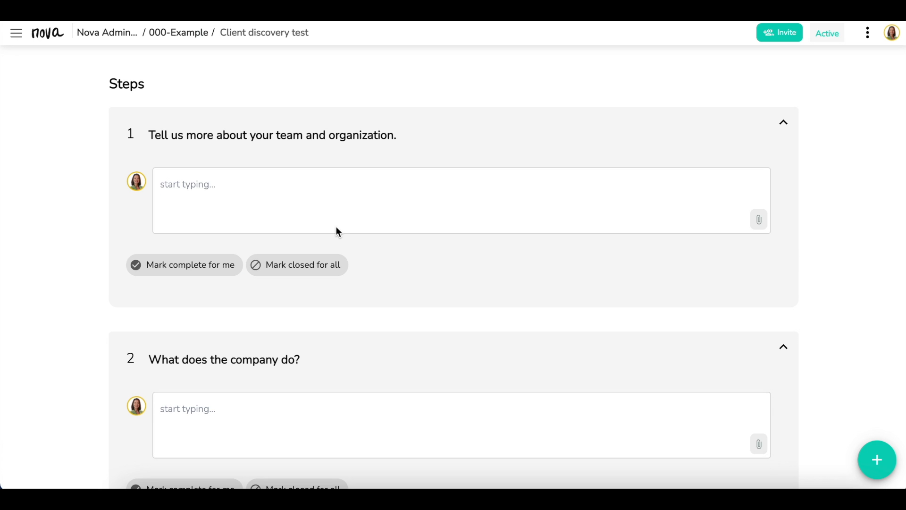
# Step: Switch the session into editing mode for its steps and options
pyautogui.scroll(1, 869, 43)
pyautogui.click(866, 37)
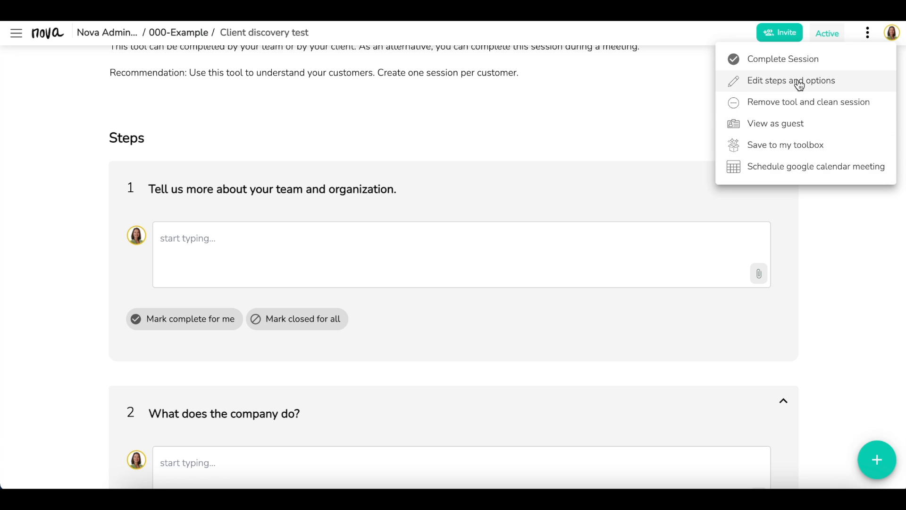
pyautogui.click(797, 83)
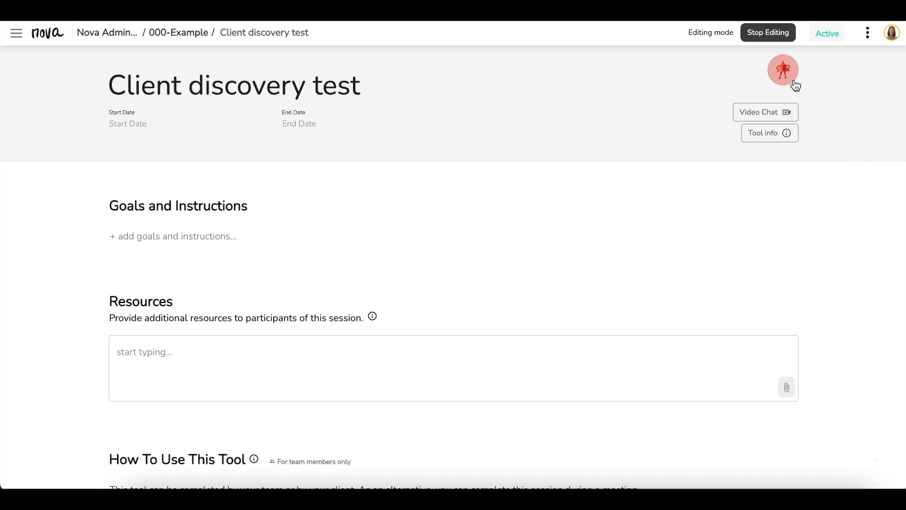
# Step: Set step 1's resource to Board and add a new board titled "Whiteboard" to the session
pyautogui.scroll(-8, 500, 274)
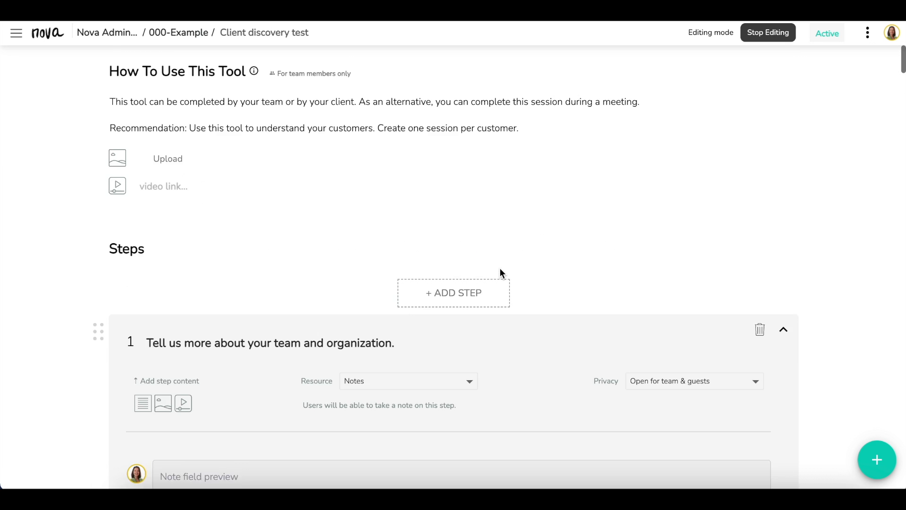
pyautogui.scroll(-2, 469, 281)
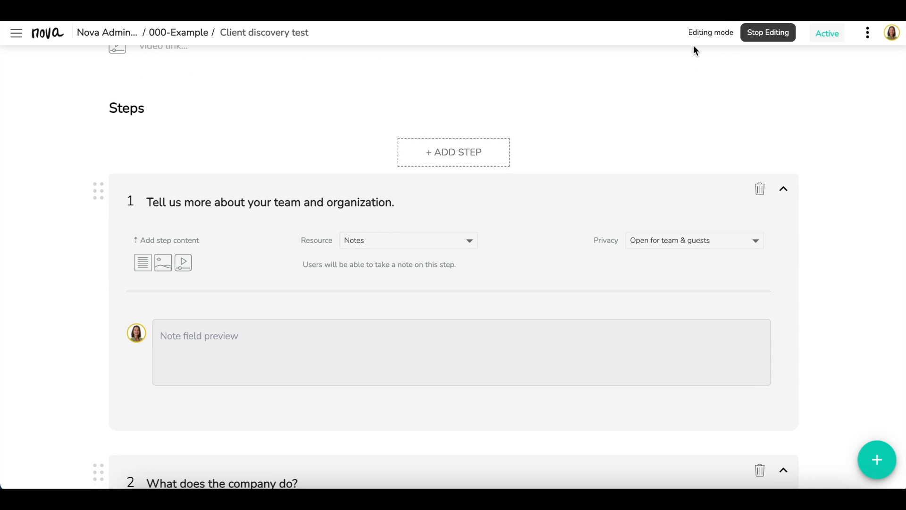
pyautogui.scroll(-1, 469, 161)
pyautogui.click(470, 180)
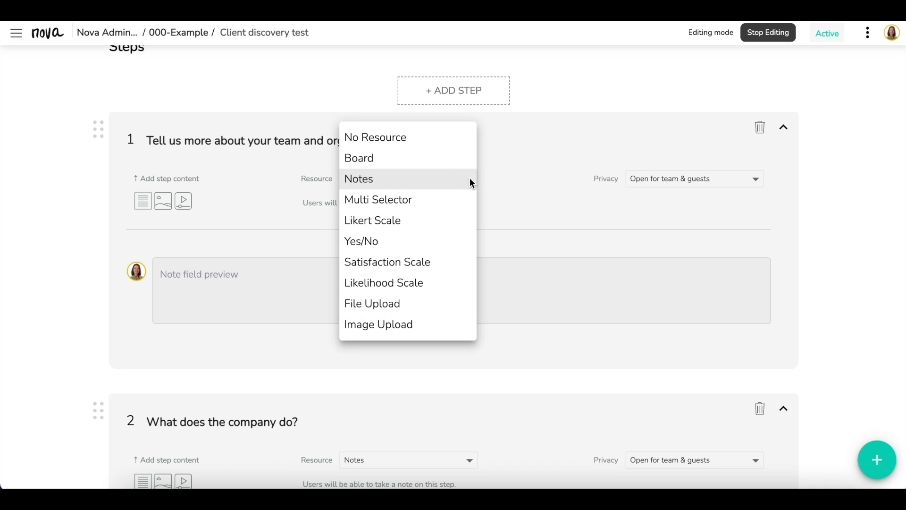
pyautogui.click(436, 160)
pyautogui.click(171, 282)
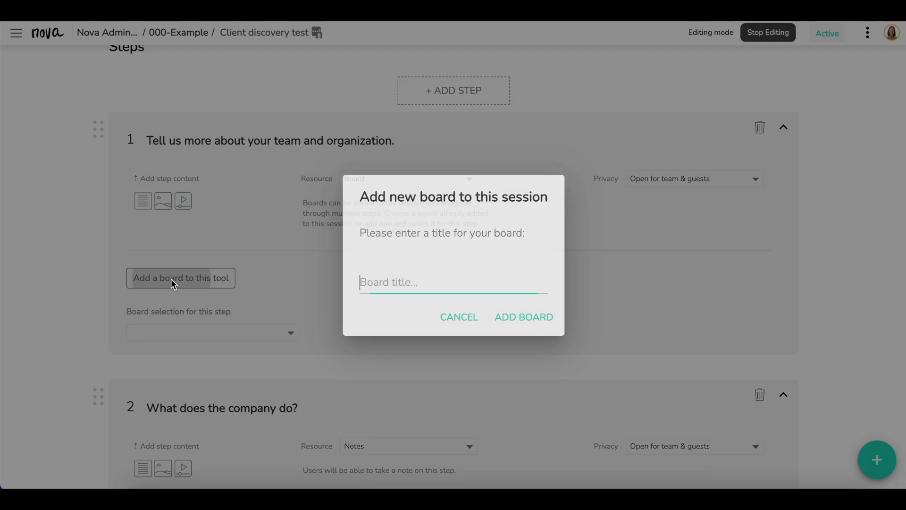
pyautogui.write('Whit')
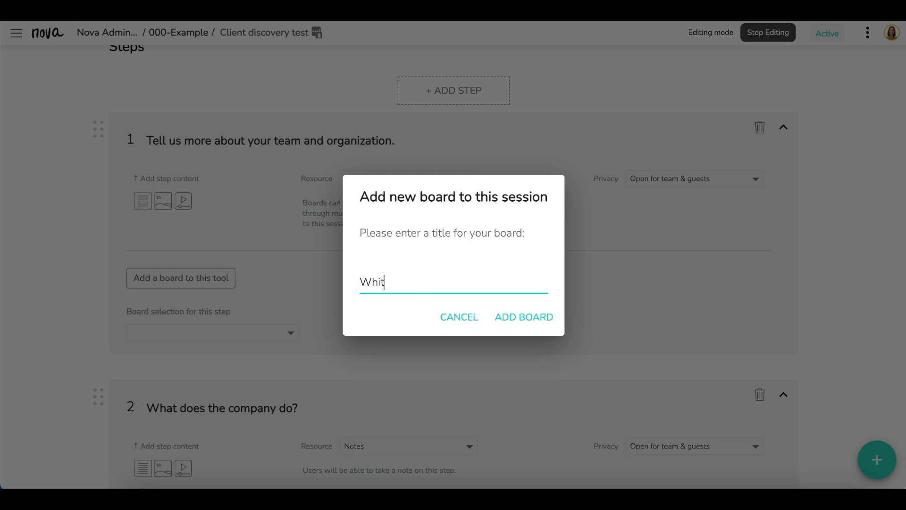
pyautogui.click(531, 315)
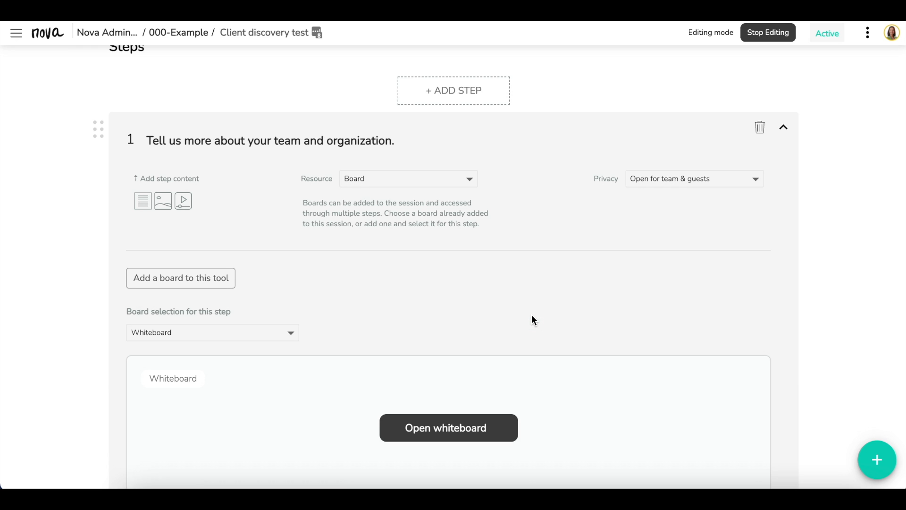
# Step: Change step 1's resource to Notes, switch it to Multi Selector and add the multi selector
pyautogui.scroll(-2, 531, 314)
pyautogui.click(452, 79)
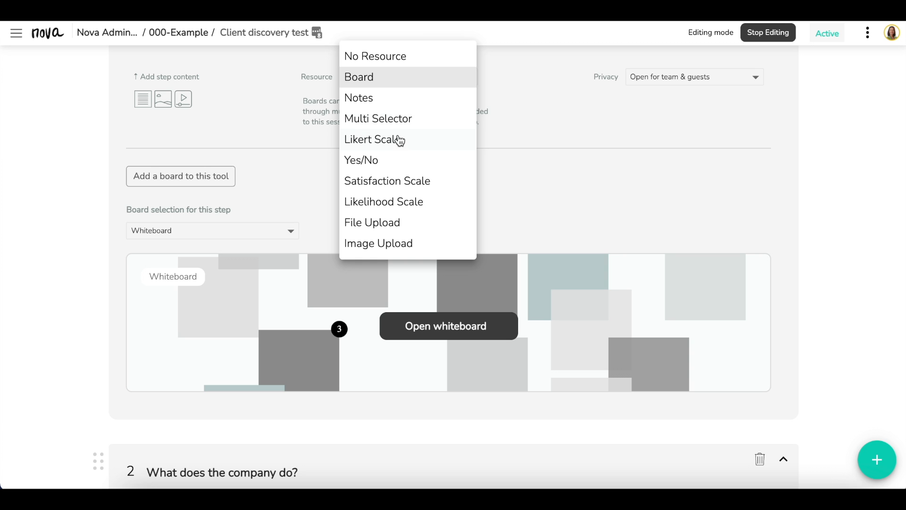
pyautogui.click(395, 97)
pyautogui.click(432, 87)
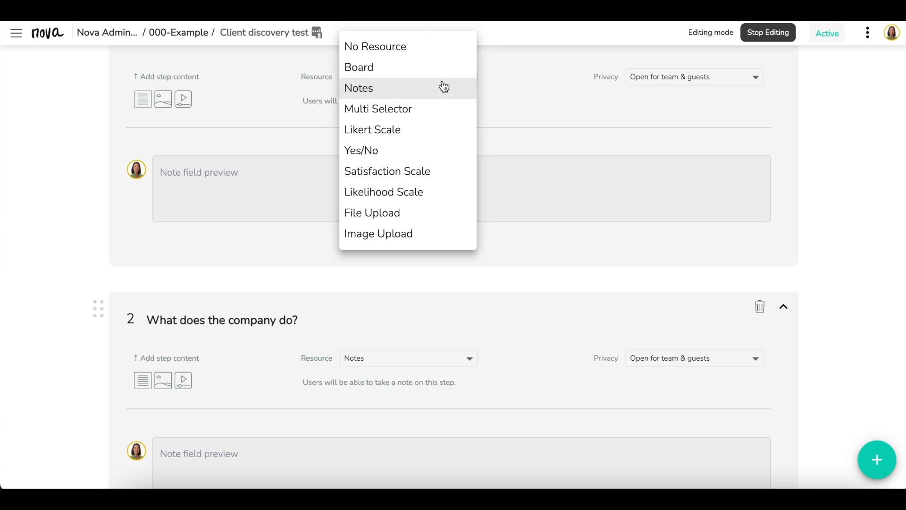
pyautogui.click(420, 113)
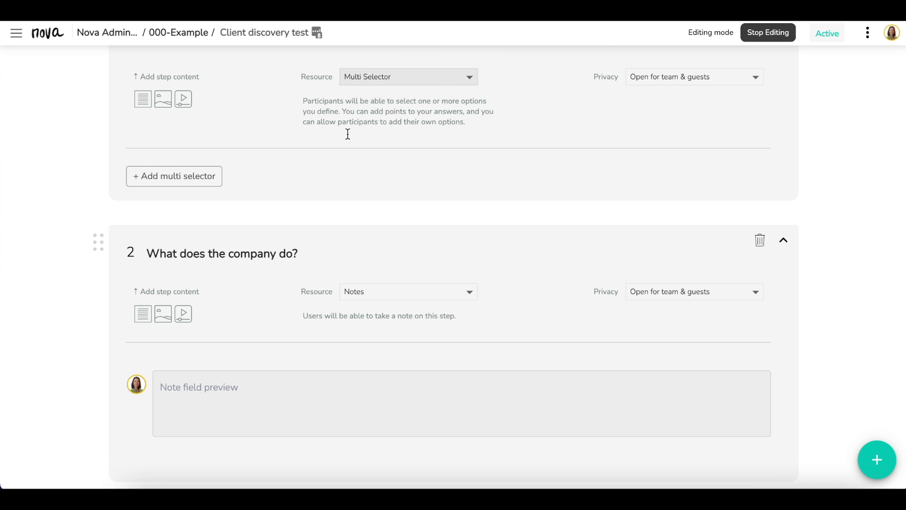
pyautogui.click(179, 183)
# Step: Add a selection to step 1's multi selector and title it "Option 2"
pyautogui.scroll(-2, 341, 257)
pyautogui.click(269, 456)
pyautogui.click(352, 344)
pyautogui.write('Option 2')
# Step: Adjust the tile width and tile height of the multi selector's options
pyautogui.scroll(2, 467, 284)
pyautogui.scroll(-1, 467, 283)
pyautogui.moveTo(388, 290); pyautogui.dragTo(370, 290)
pyautogui.scroll(-1, 370, 328)
pyautogui.moveTo(368, 333)
pyautogui.mouseDown()
pyautogui.moveTo(426, 333)
pyautogui.moveTo(372, 317)
pyautogui.mouseUp()
pyautogui.scroll(1, 378, 328)
# Step: Enable point values for the multi selector's options and give the two options 1 and 2 points
pyautogui.click(157, 306)
pyautogui.scroll(-1, 203, 387)
pyautogui.click(212, 432)
pyautogui.write('1')
pyautogui.click(343, 432)
pyautogui.write('2')
# Step: Replace step 1's multi selector with the Likelihood Scale resource and add the Likelihood Scale selector
pyautogui.scroll(6, 445, 271)
pyautogui.click(406, 317)
pyautogui.click(416, 401)
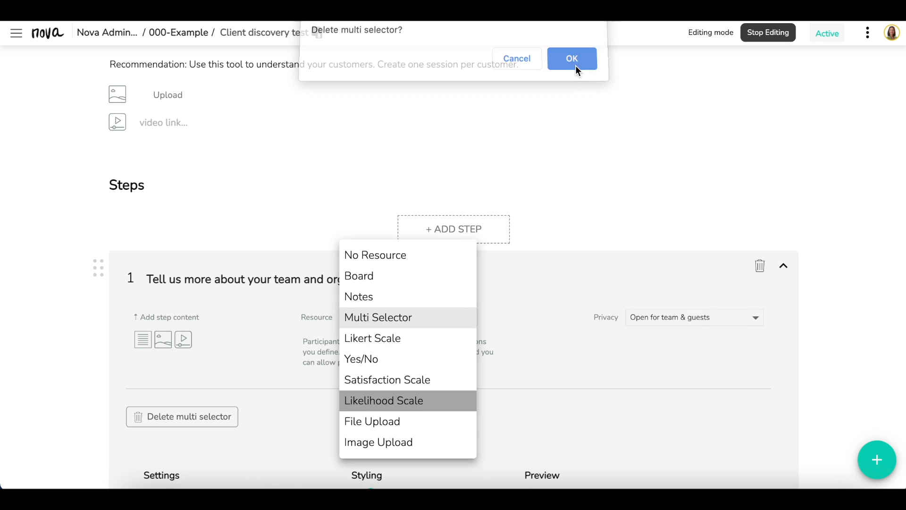
pyautogui.click(572, 62)
pyautogui.scroll(-1, 508, 259)
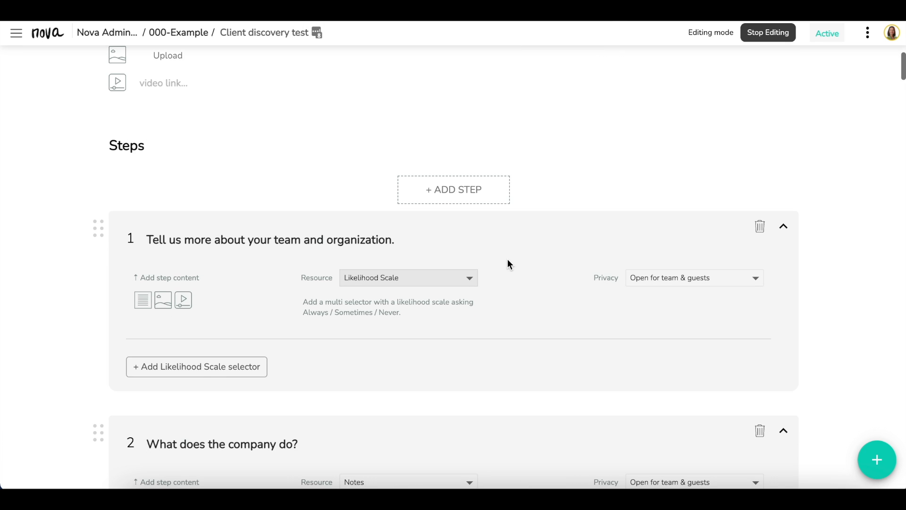
pyautogui.click(222, 370)
pyautogui.scroll(-5, 275, 337)
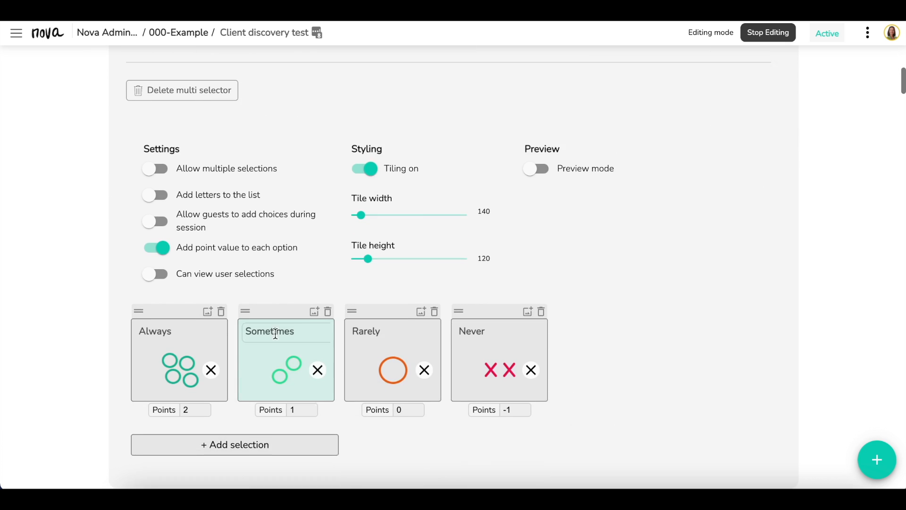
# Step: Switch step 1's privacy to Guest responses private, to Team only step, and back to Open for team & guests
pyautogui.scroll(5, 277, 340)
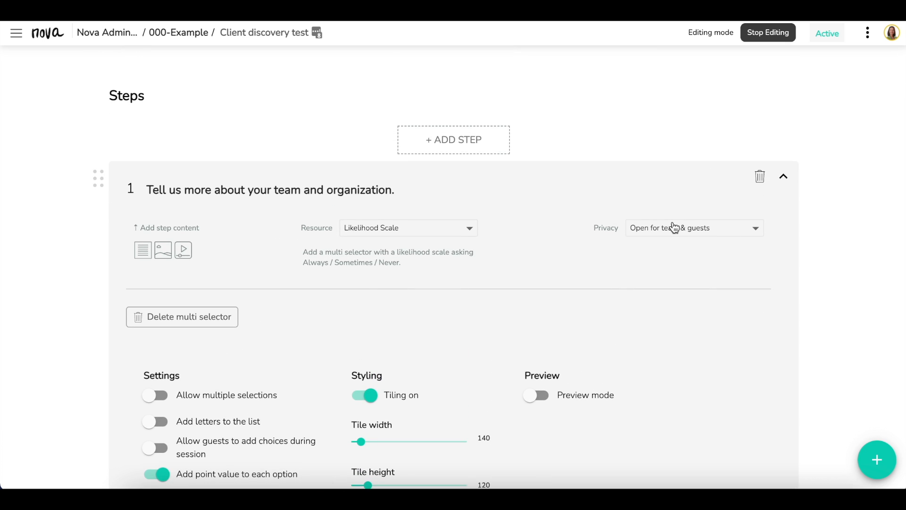
pyautogui.click(674, 229)
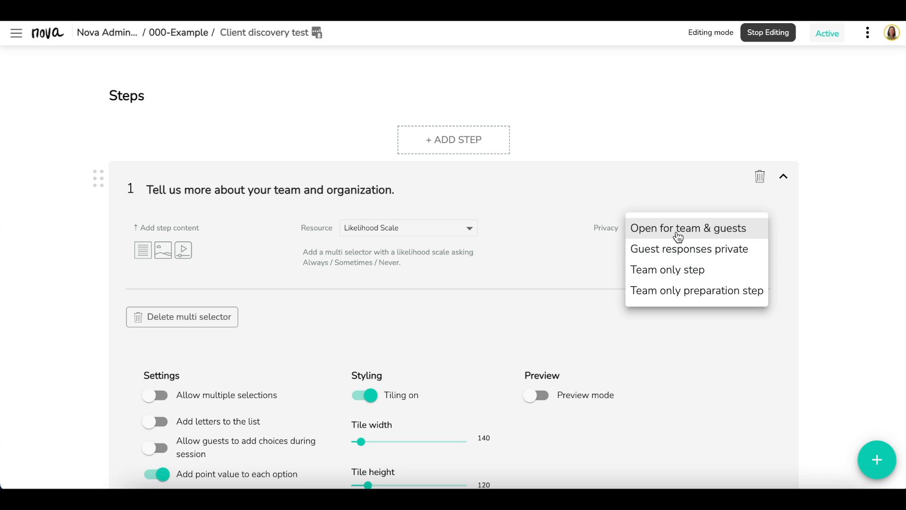
pyautogui.click(678, 249)
pyautogui.click(677, 247)
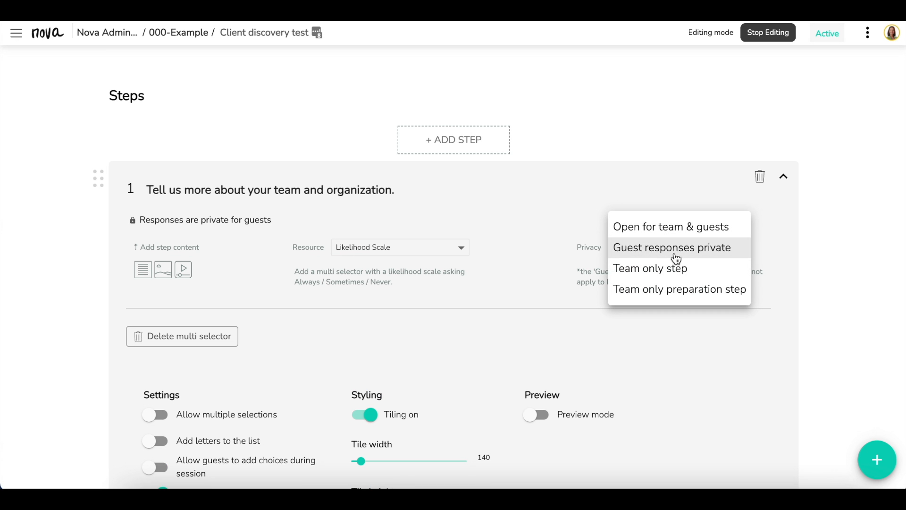
pyautogui.click(673, 269)
pyautogui.click(670, 253)
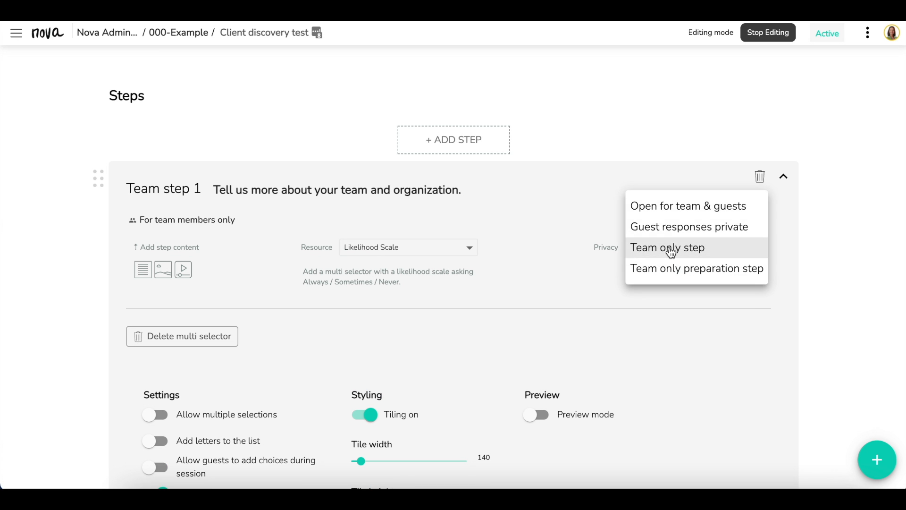
pyautogui.click(667, 211)
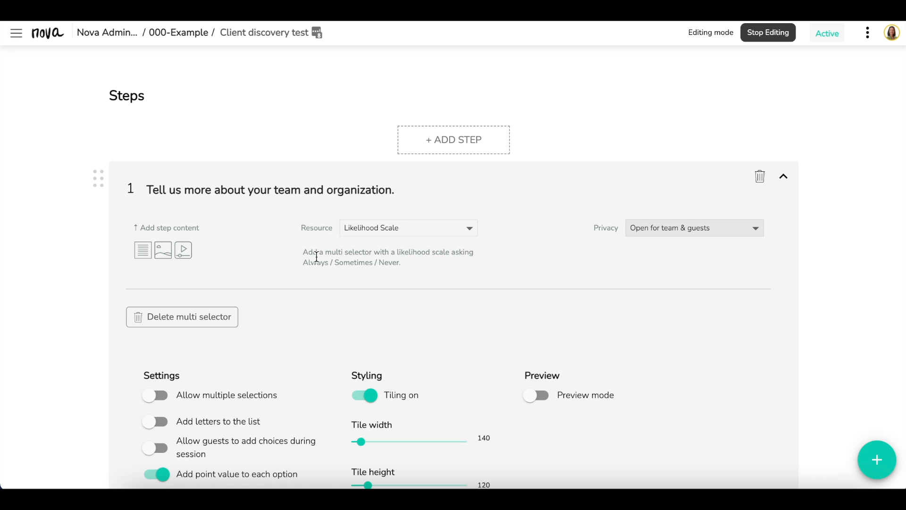
# Step: Add text content to step 1 reading "Add text here" followed by a winking emoji
pyautogui.click(138, 256)
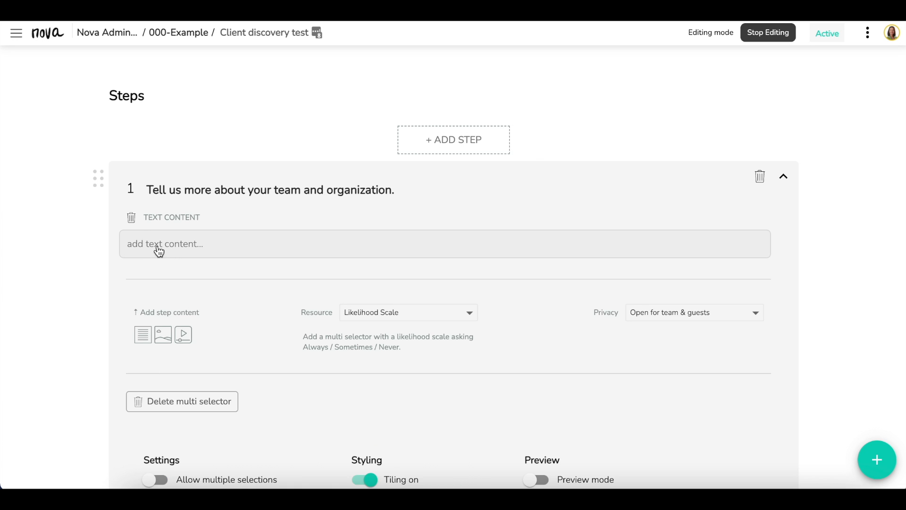
pyautogui.write('Add text here')
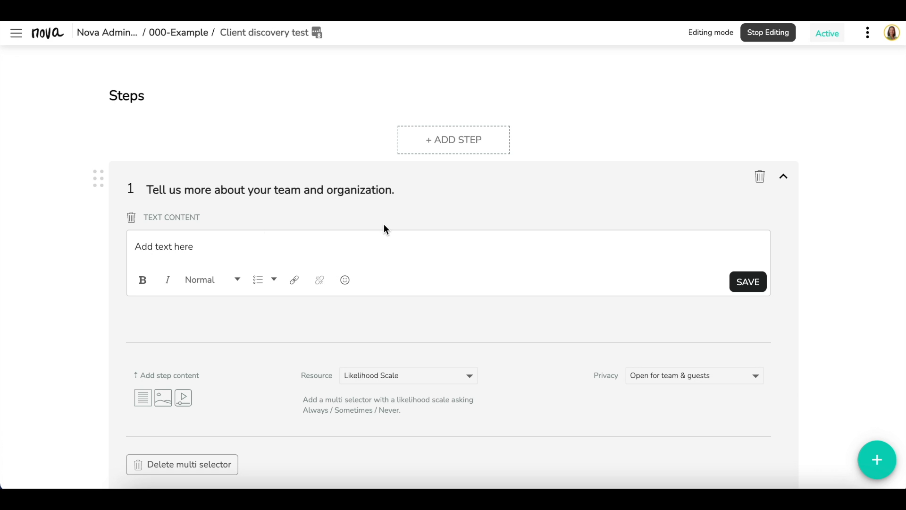
pyautogui.click(345, 280)
pyautogui.click(354, 308)
pyautogui.scroll(-2, 170, 241)
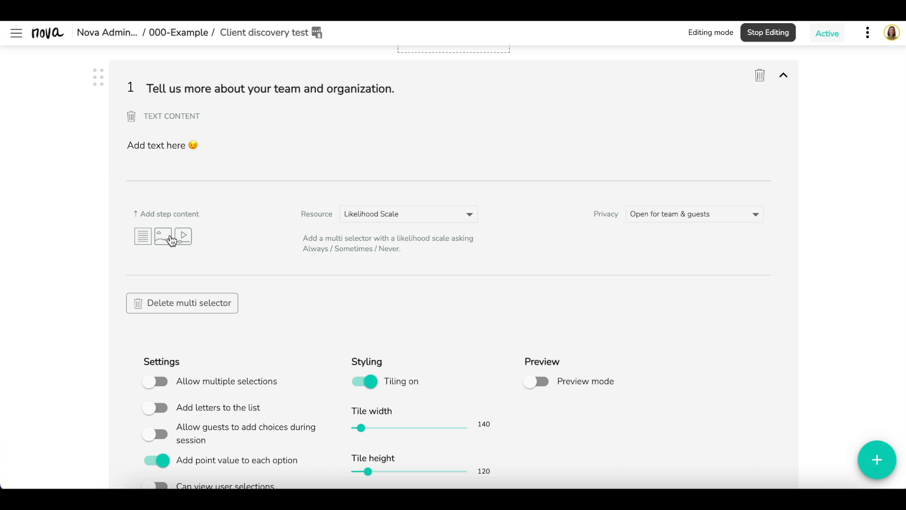
pyautogui.click(185, 240)
pyautogui.click(114, 215)
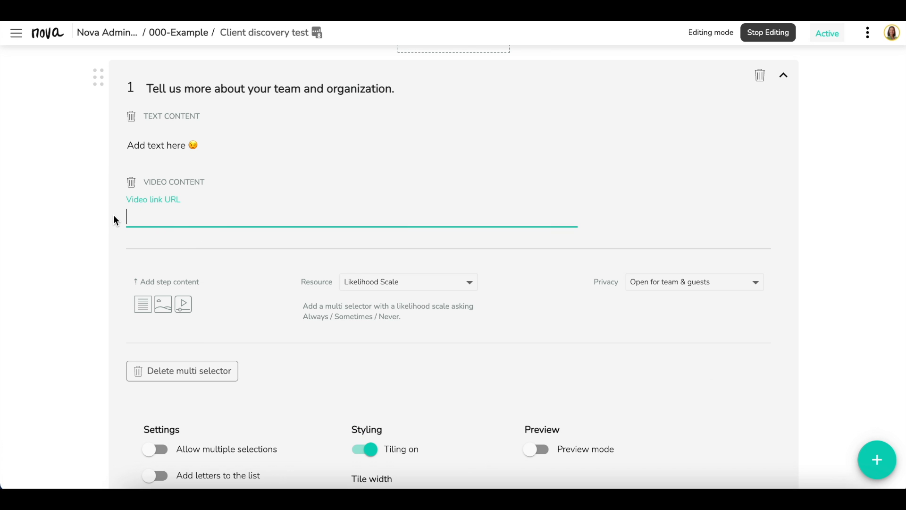
pyautogui.write('https://www.youtube.com/watch?v=4sZ2_aGsLKU&ab_channel=NPRMusic')
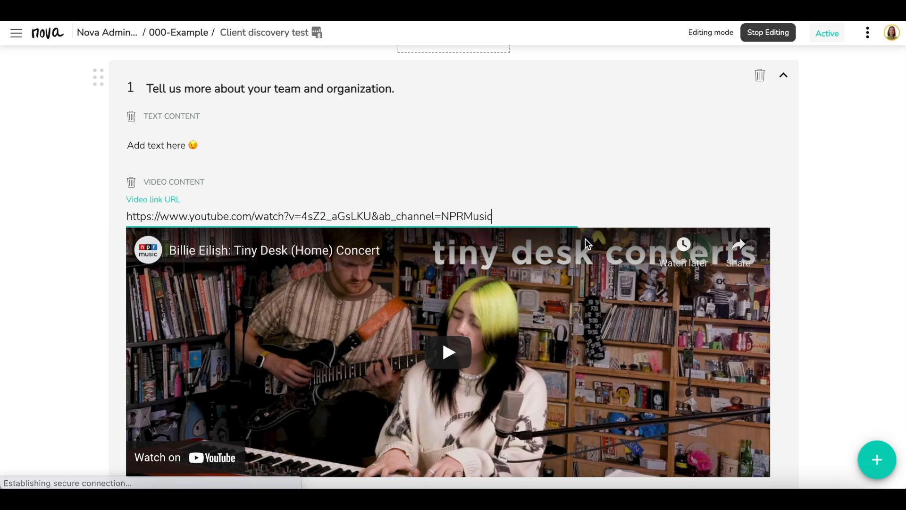
pyautogui.click(843, 168)
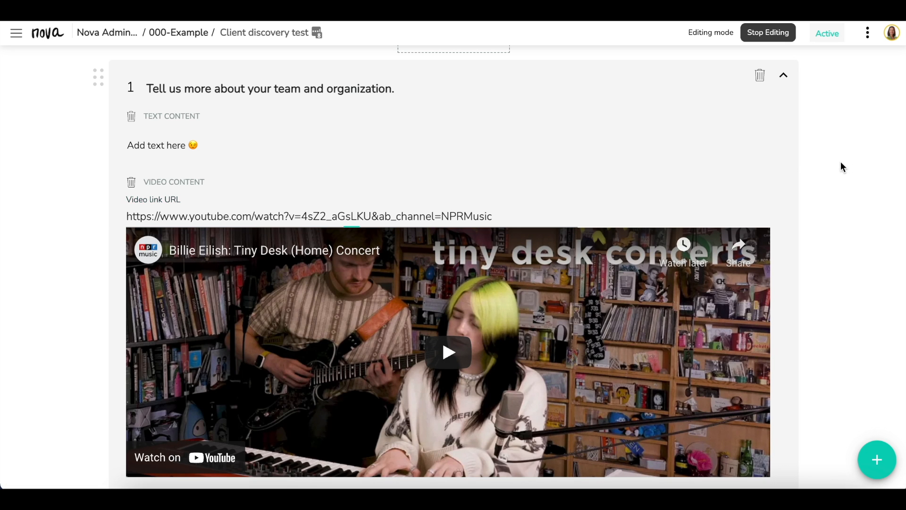
# Step: Add a second line, "Or add a video", to step 1's text content and save it
pyautogui.click(239, 146)
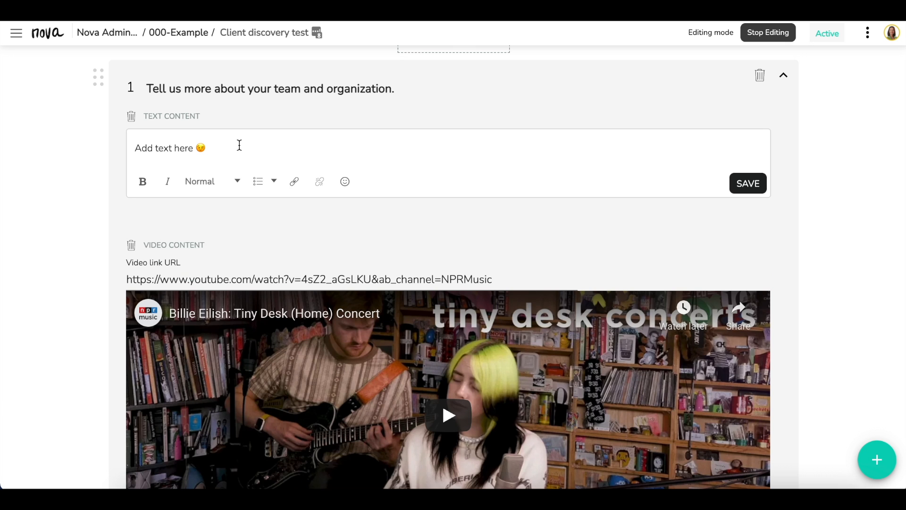
pyautogui.press('Return')
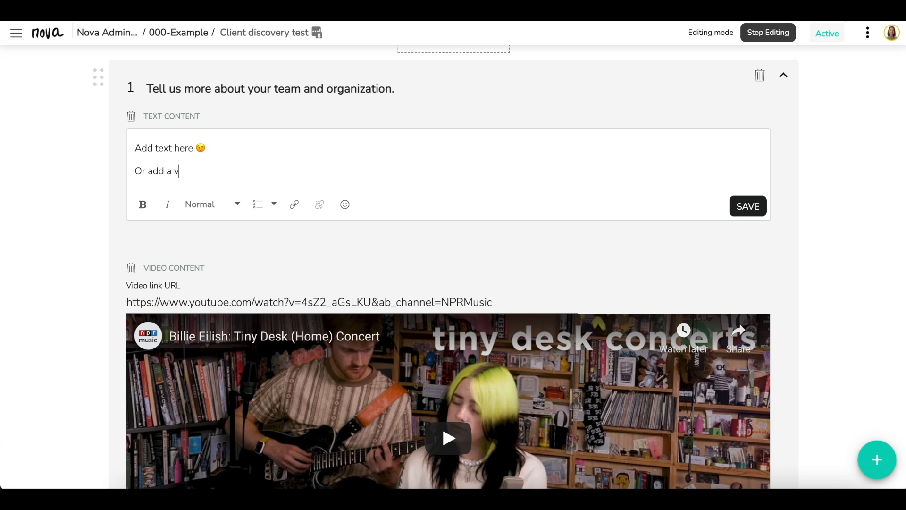
pyautogui.write('Or add a video')
pyautogui.click(748, 206)
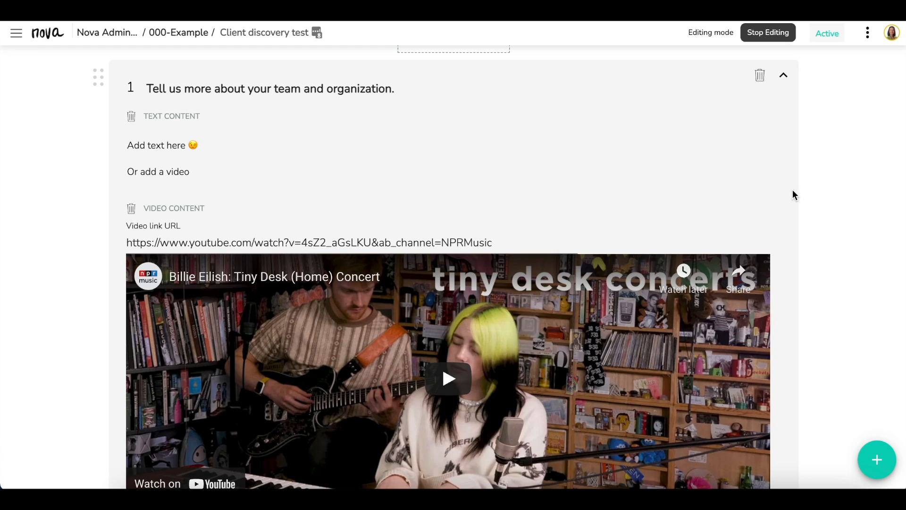
pyautogui.scroll(-8, 798, 188)
pyautogui.scroll(-10, 801, 195)
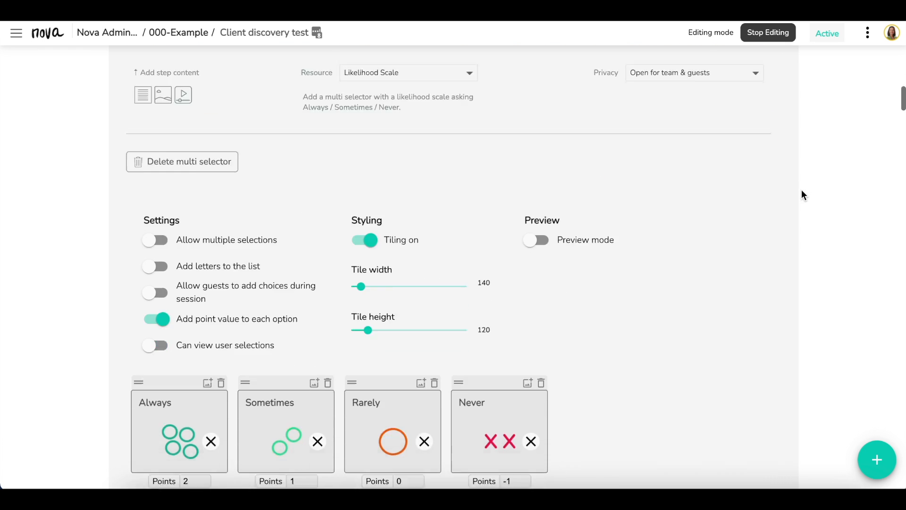
# Step: Switch the Client discovery test tool to whiteboard format and accept the possible data loss
pyautogui.scroll(-2, 803, 195)
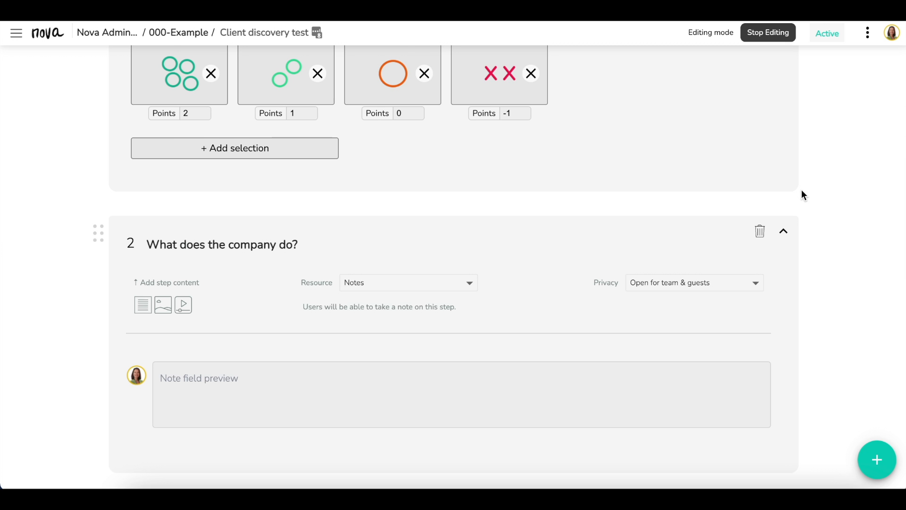
pyautogui.scroll(-10, 803, 195)
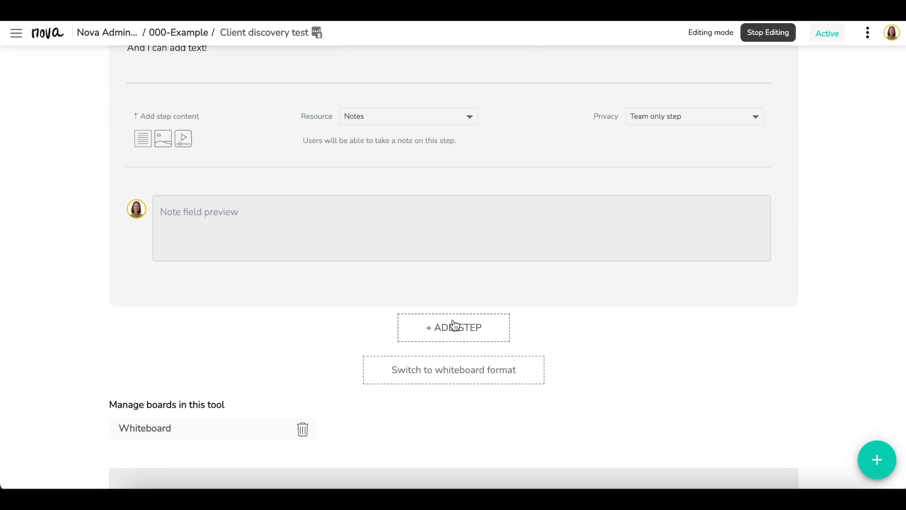
pyautogui.click(445, 377)
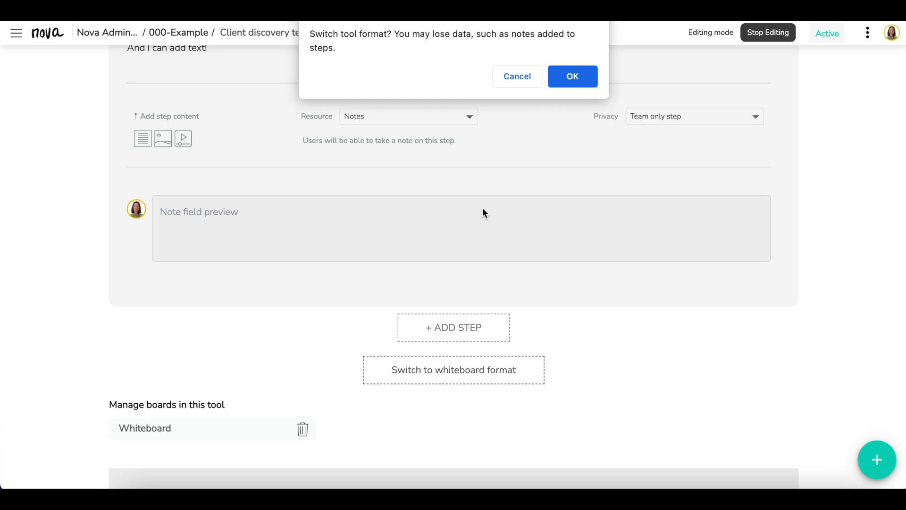
pyautogui.click(568, 81)
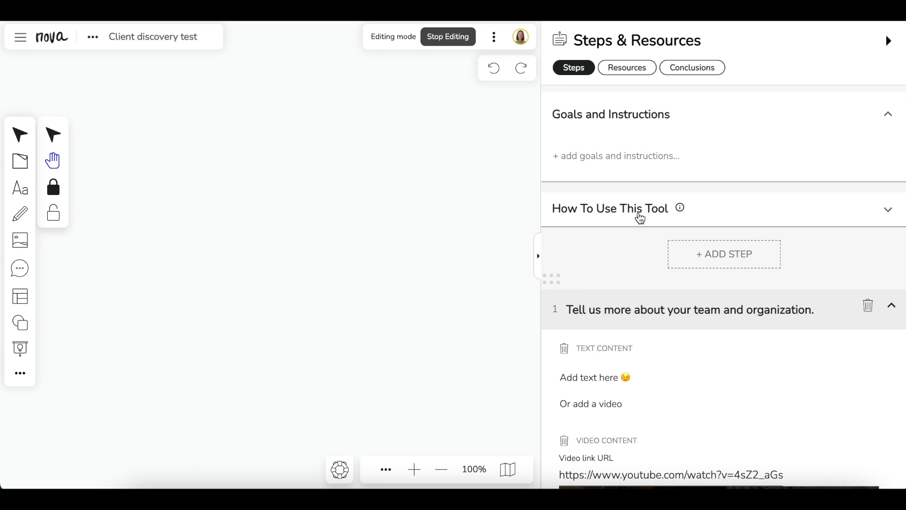
# Step: Remove the line "Or add a video" from step 1's text content and save it
pyautogui.scroll(-3, 640, 218)
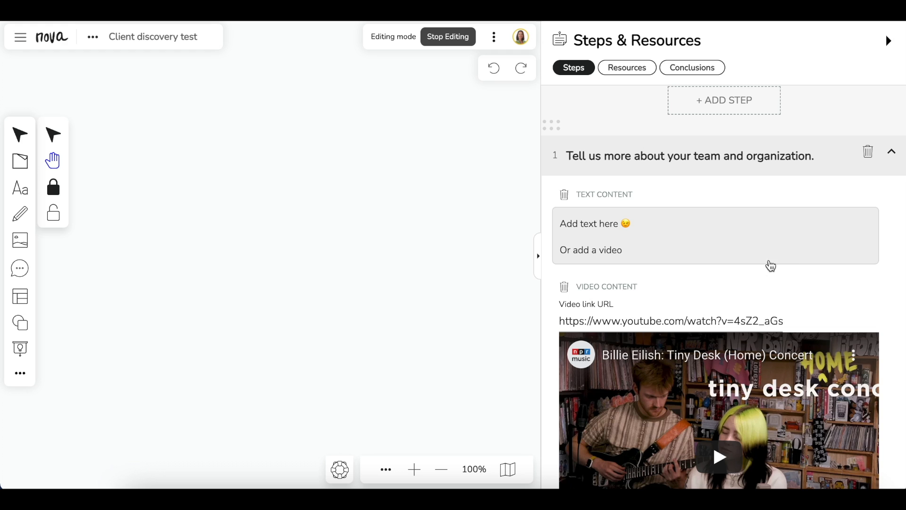
pyautogui.click(679, 248)
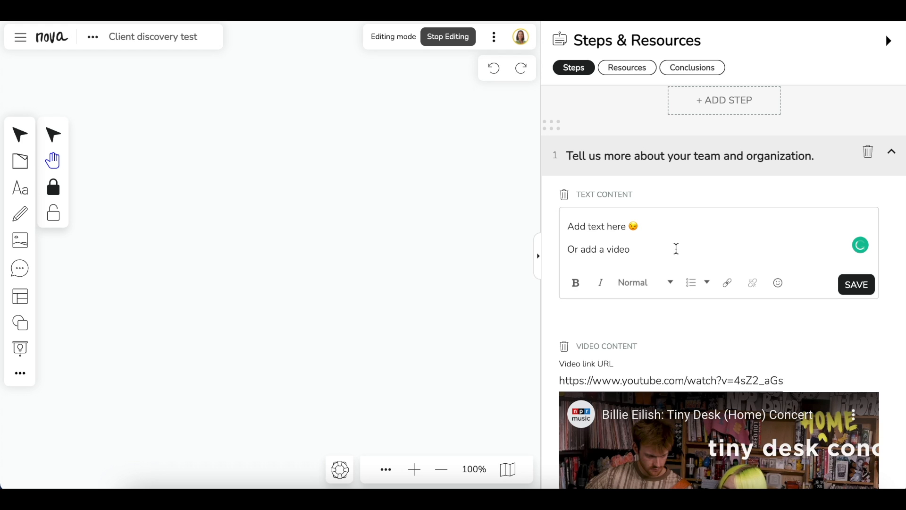
pyautogui.moveTo(677, 249); pyautogui.dragTo(572, 246)
pyautogui.press('BackSpace')
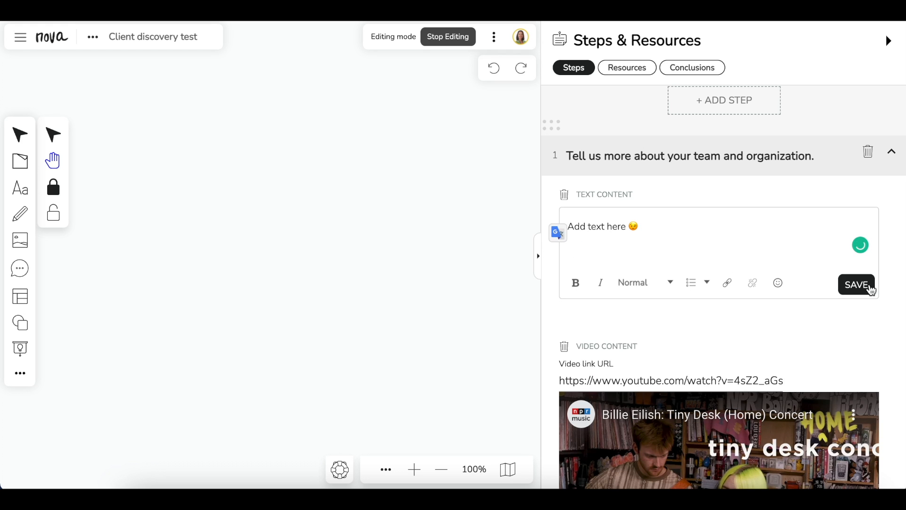
pyautogui.click(872, 284)
# Step: Delete the YouTube video content from step 1
pyautogui.scroll(-4, 708, 307)
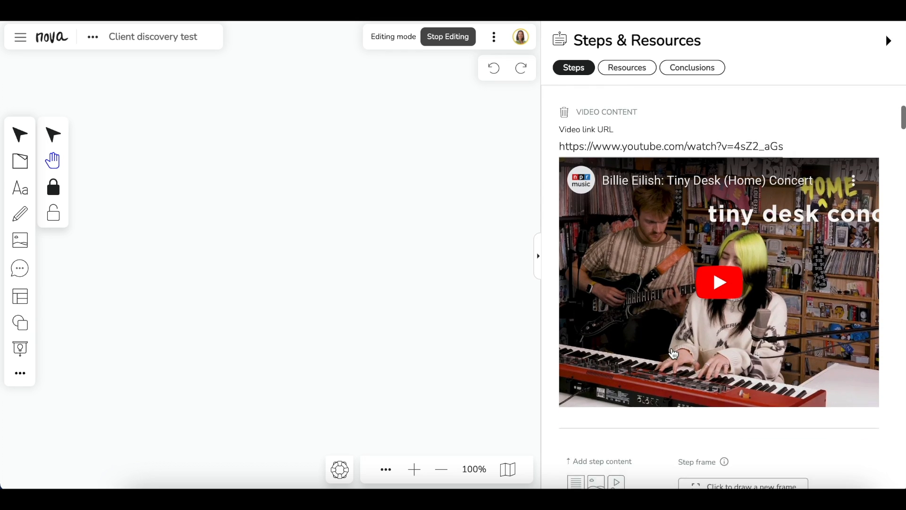
pyautogui.scroll(1, 674, 354)
pyautogui.click(564, 162)
pyautogui.scroll(1, 675, 179)
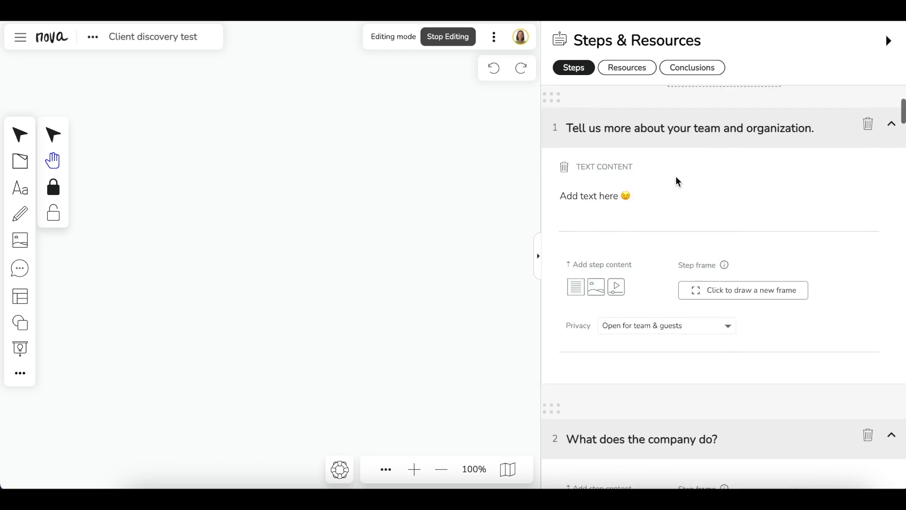
pyautogui.scroll(3, 677, 179)
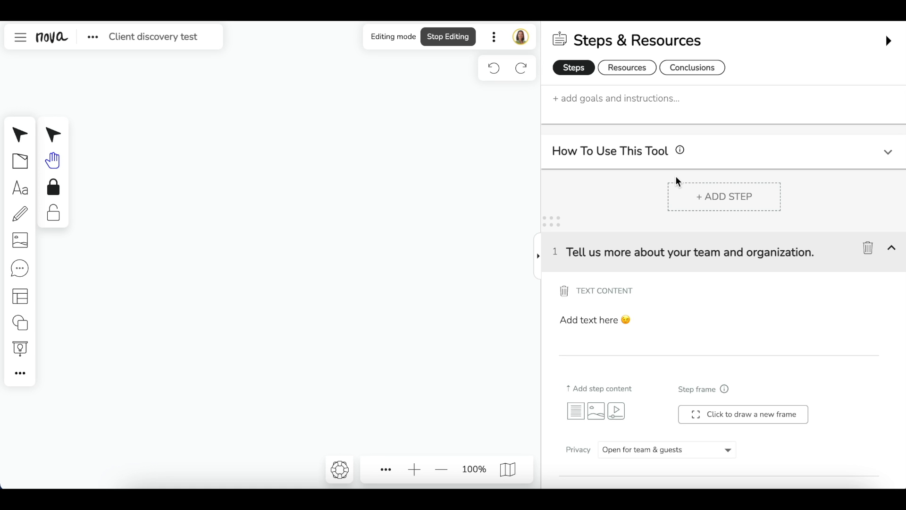
pyautogui.scroll(-3, 677, 181)
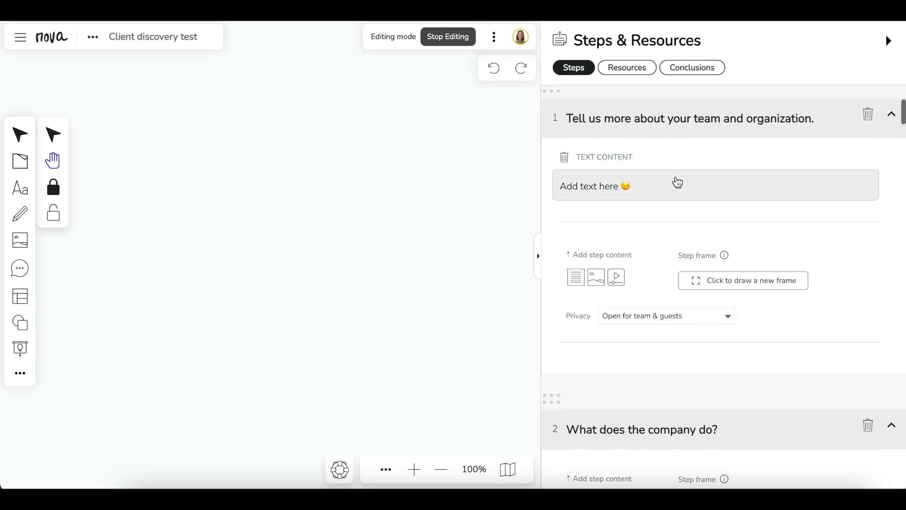
pyautogui.scroll(-8, 677, 183)
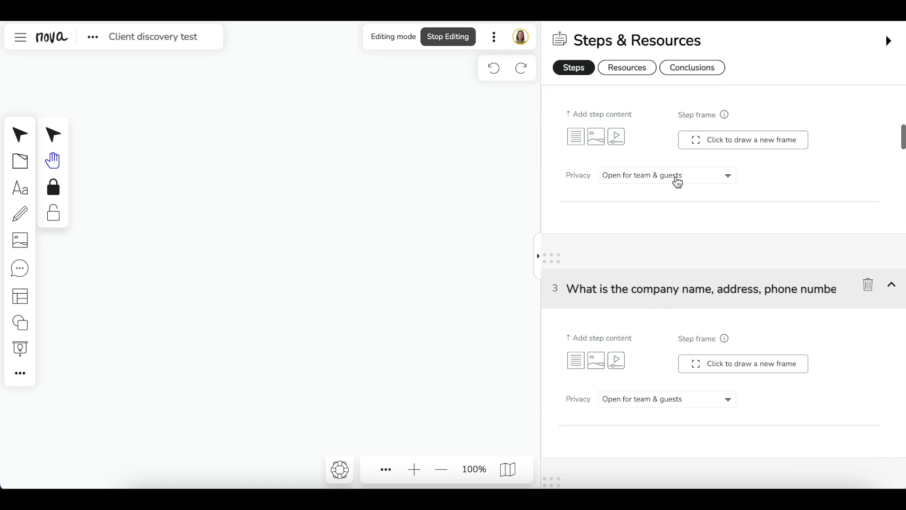
pyautogui.scroll(2, 677, 182)
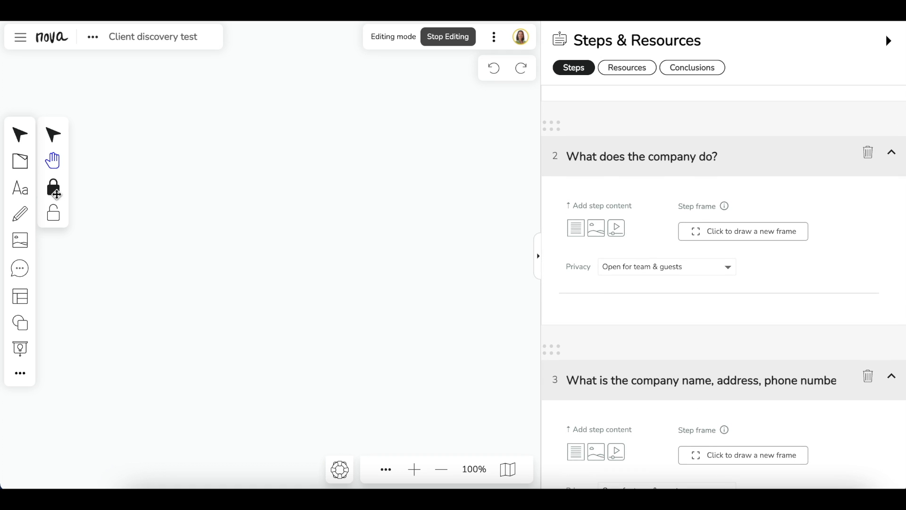
# Step: Place a rectangular sticky note on the whiteboard, enlarge it to about 296 x 250, and color it light gray
pyautogui.click(20, 160)
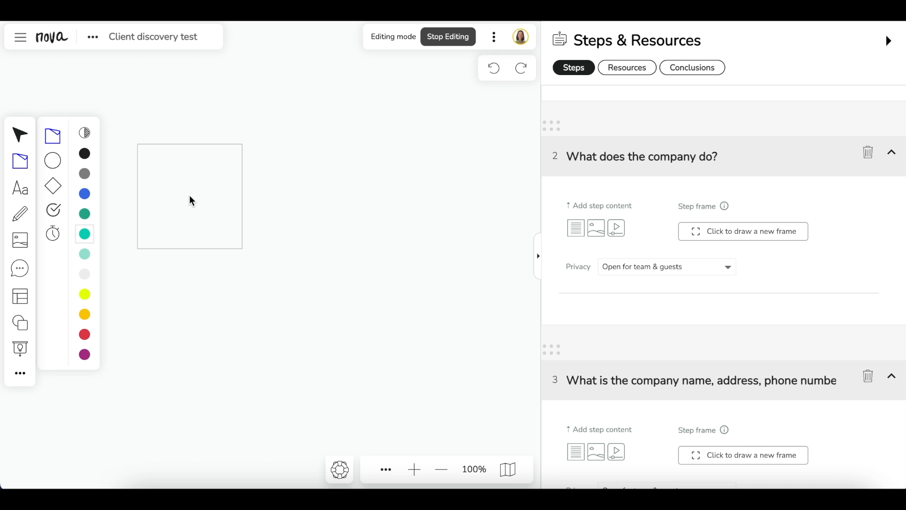
pyautogui.click(190, 197)
pyautogui.moveTo(241, 249); pyautogui.dragTo(342, 317)
pyautogui.click(108, 98)
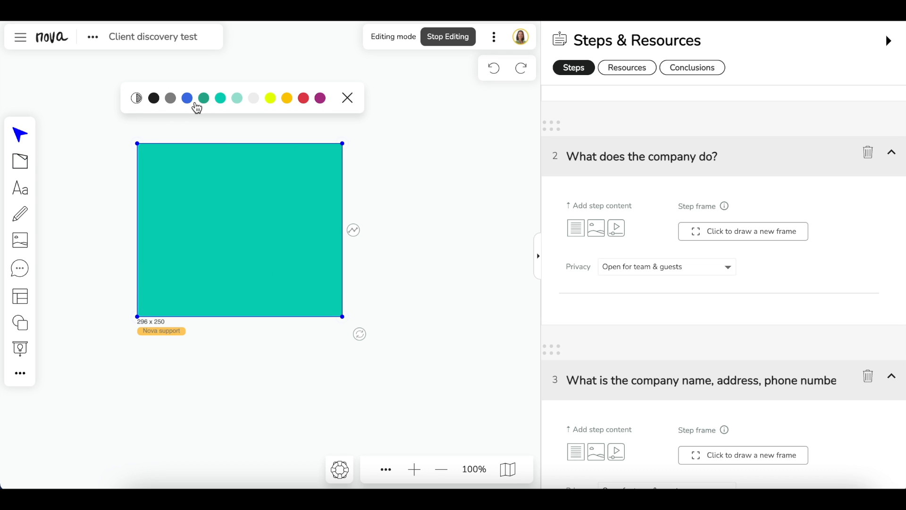
pyautogui.click(250, 102)
# Step: Add the heading "Tell us more about your team" above the gray note and widen its text box to fit one line
pyautogui.scroll(5, 589, 179)
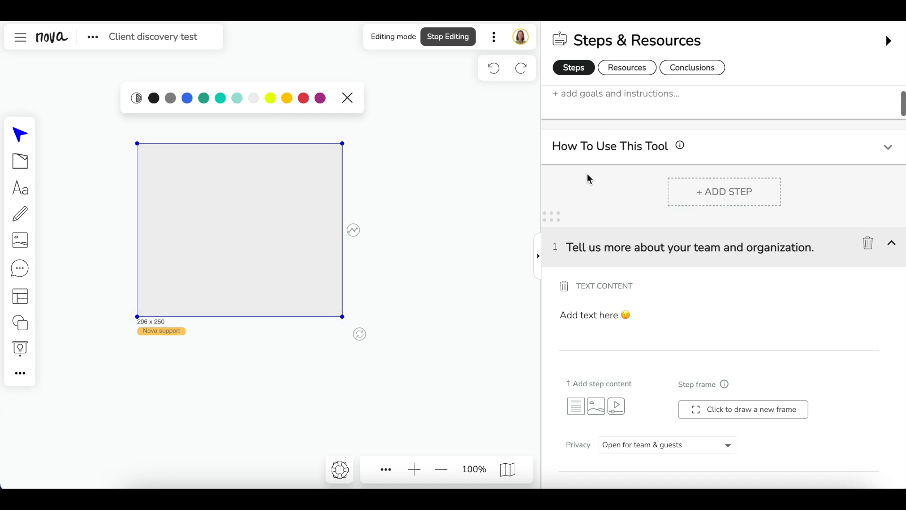
pyautogui.click(21, 189)
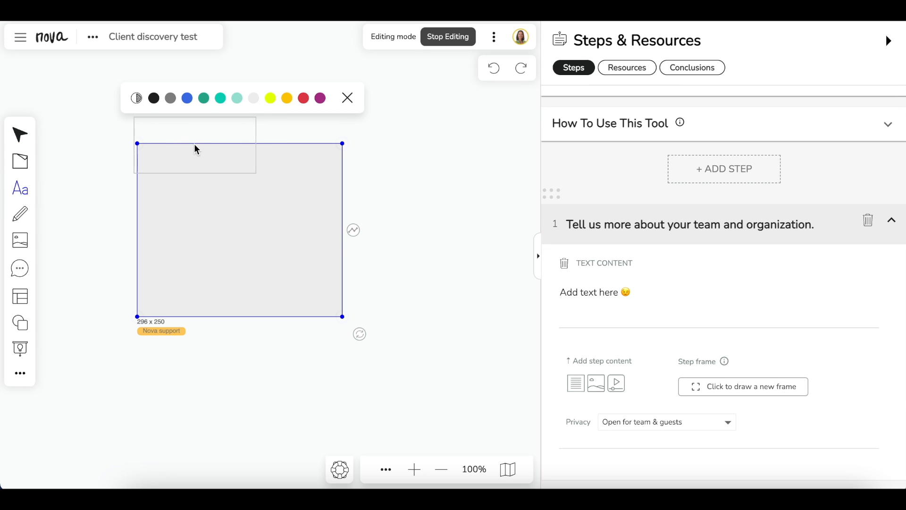
pyautogui.click(197, 143)
pyautogui.write('Tell us more about your team')
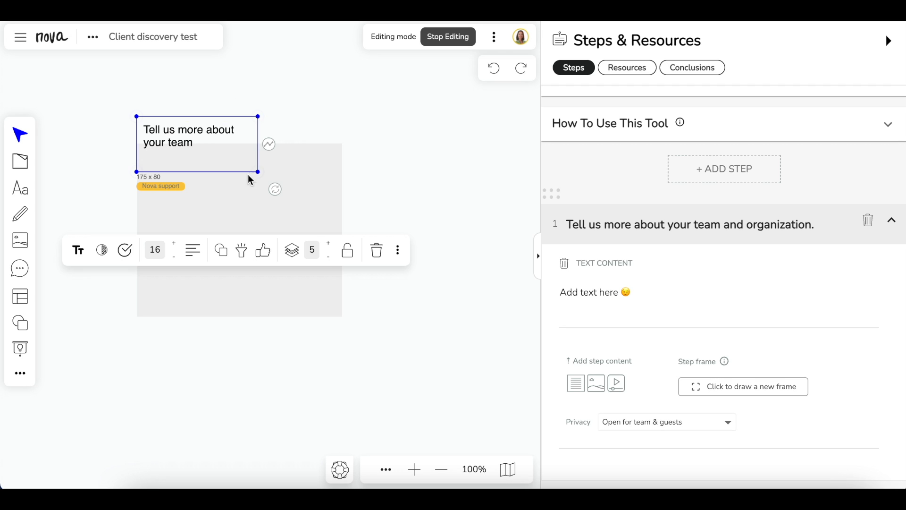
pyautogui.moveTo(257, 172); pyautogui.dragTo(338, 144)
# Step: Duplicate the gray note together with its heading, placing the copy beside the original
pyautogui.click(284, 177)
pyautogui.click(408, 184)
pyautogui.moveTo(315, 79); pyautogui.dragTo(231, 187)
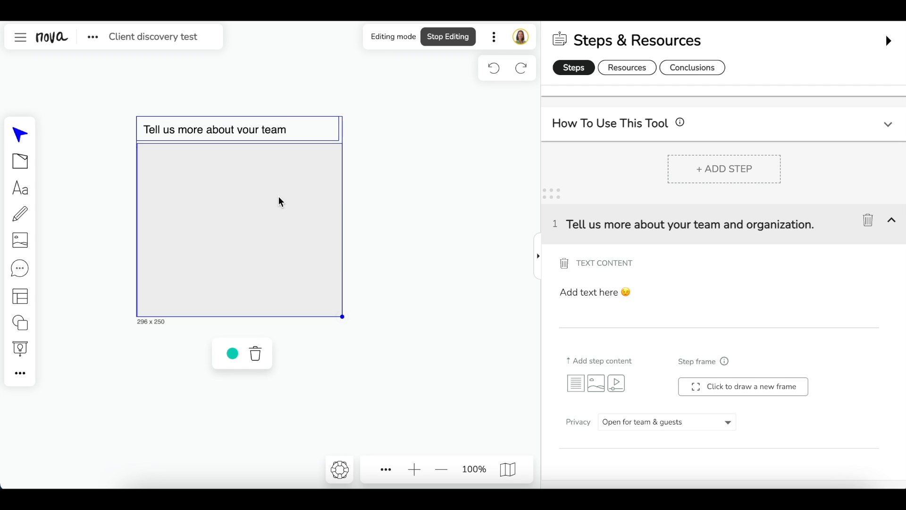
pyautogui.hotkey('ctrl', 'v')
# Step: Change the copied note's heading to "What does the company do?" to match step 2
pyautogui.scroll(-5, 663, 283)
pyautogui.scroll(-4, 284, 308)
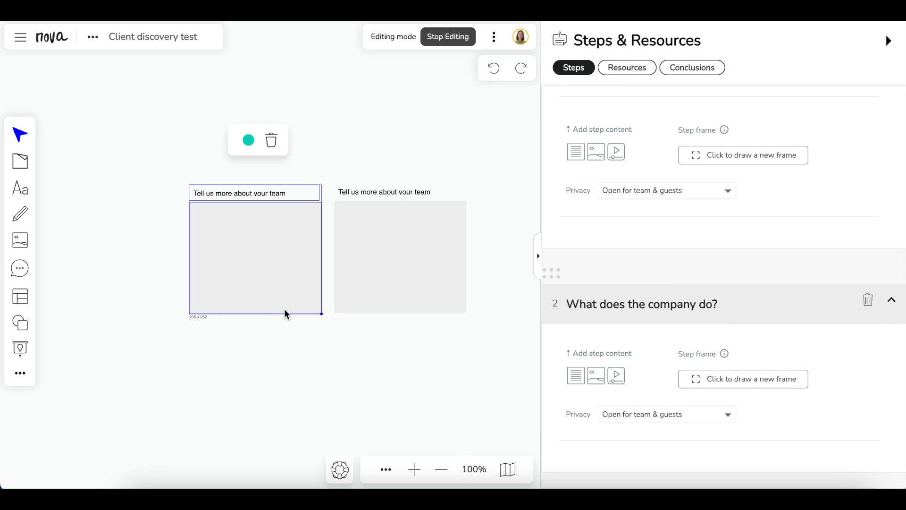
pyautogui.scroll(5, 399, 203)
pyautogui.doubleClick(418, 159)
pyautogui.hotkey('ctrl', 'a')
pyautogui.write('What does the compa')
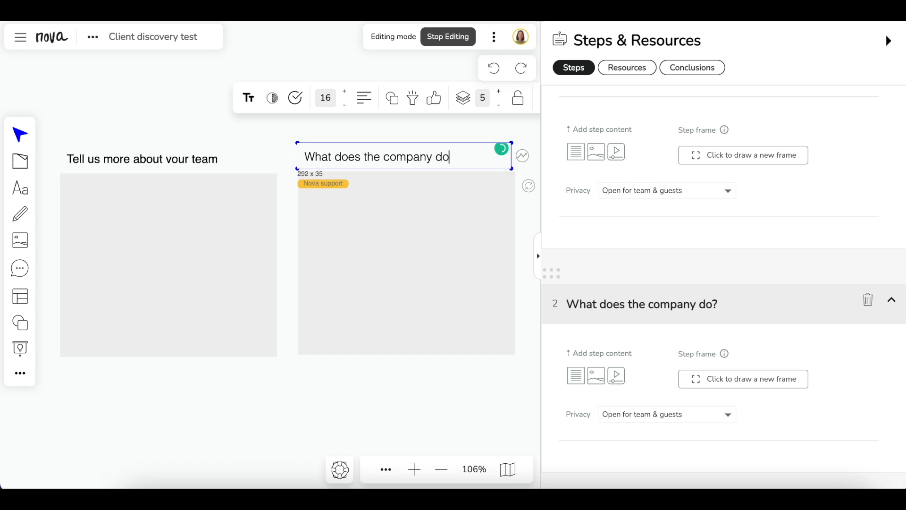
pyautogui.click(178, 89)
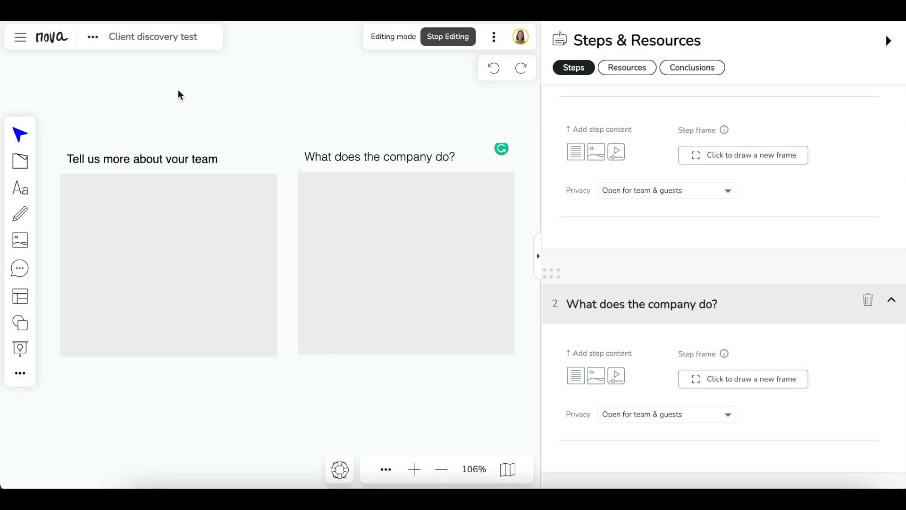
# Step: Add the Business Vision Wall template to the whiteboard below the two gray notes and close the template library
pyautogui.scroll(-5, 233, 135)
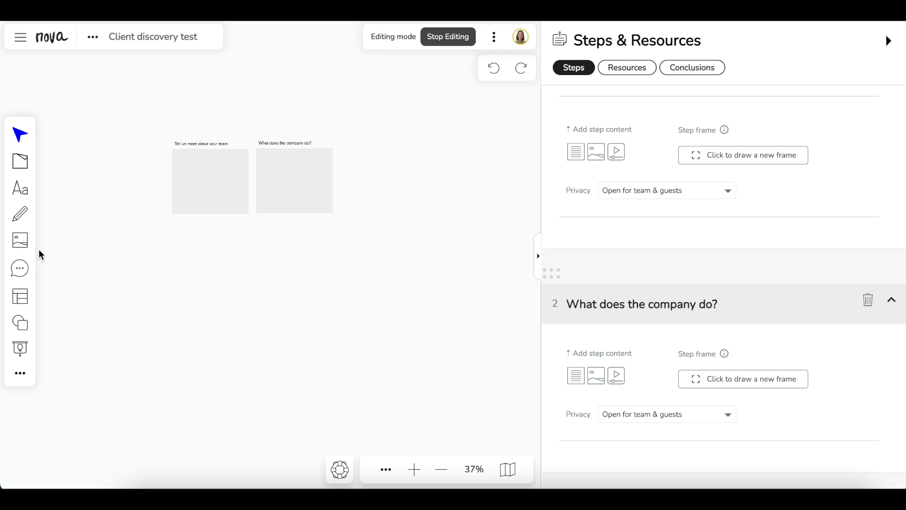
pyautogui.click(20, 295)
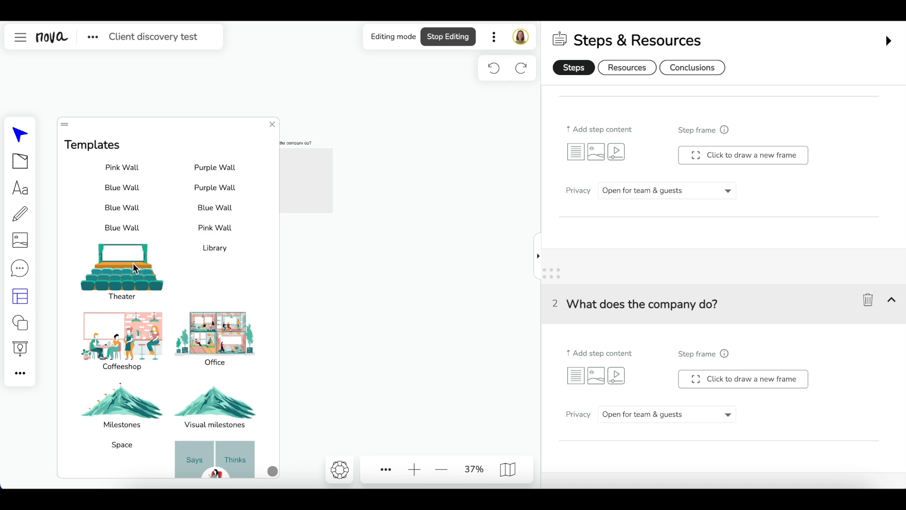
pyautogui.scroll(-4, 133, 264)
pyautogui.scroll(-15, 133, 267)
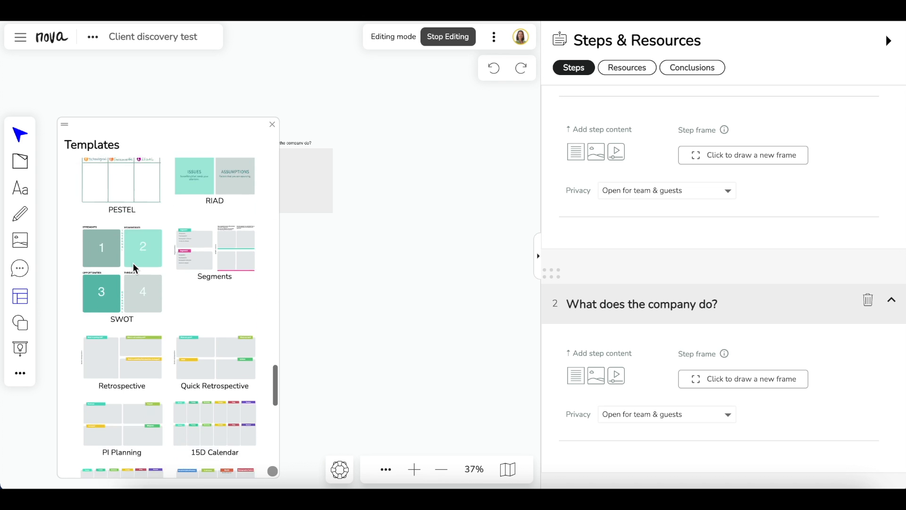
pyautogui.scroll(-1, 207, 307)
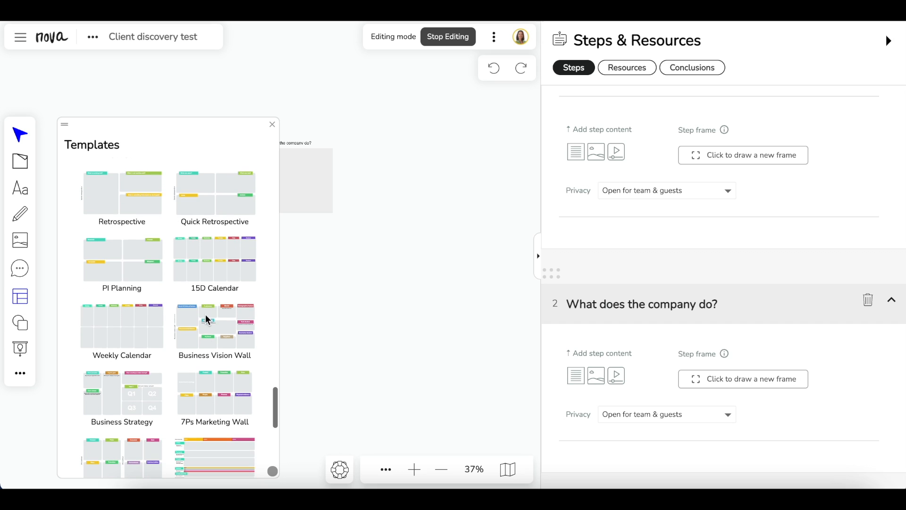
pyautogui.moveTo(253, 314); pyautogui.dragTo(363, 283)
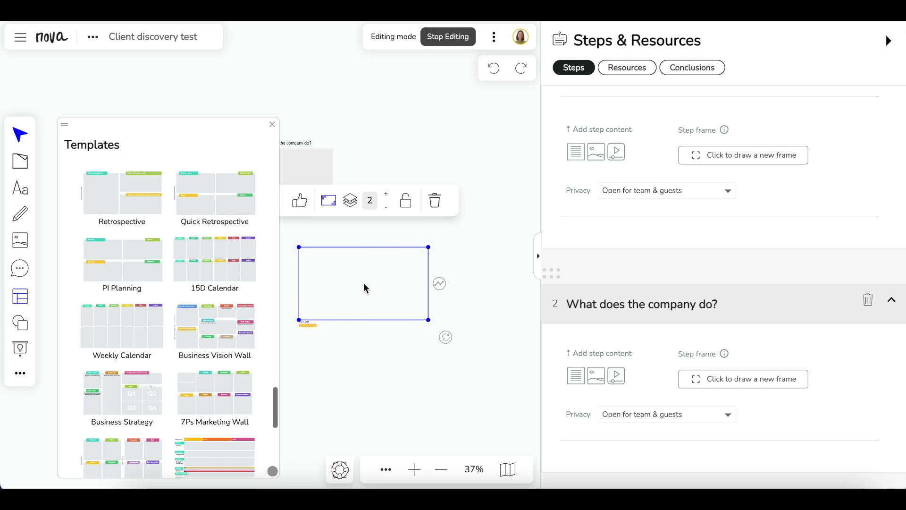
pyautogui.click(272, 124)
# Step: Align the Business Vision Wall with the first gray note's left edge and enlarge it to span below both notes
pyautogui.moveTo(338, 247); pyautogui.dragTo(216, 222)
pyautogui.moveTo(296, 295); pyautogui.dragTo(441, 375)
pyautogui.moveTo(410, 345); pyautogui.dragTo(405, 343)
pyautogui.click(450, 167)
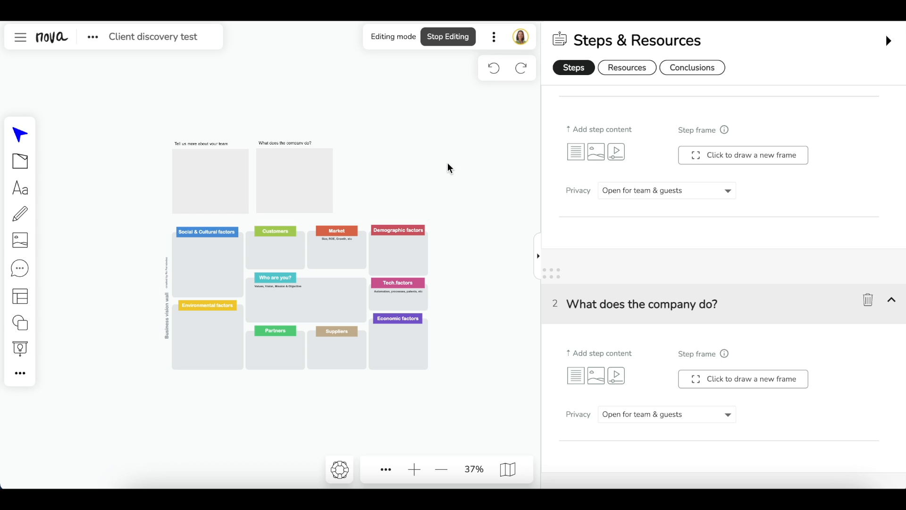
# Step: Place a call room on the whiteboard to the right of the "What does the company do?" note
pyautogui.click(21, 376)
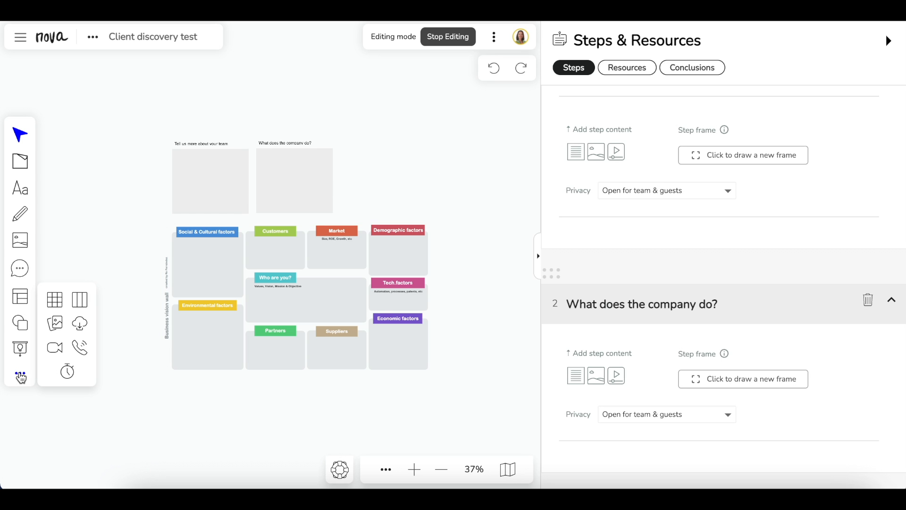
pyautogui.click(79, 347)
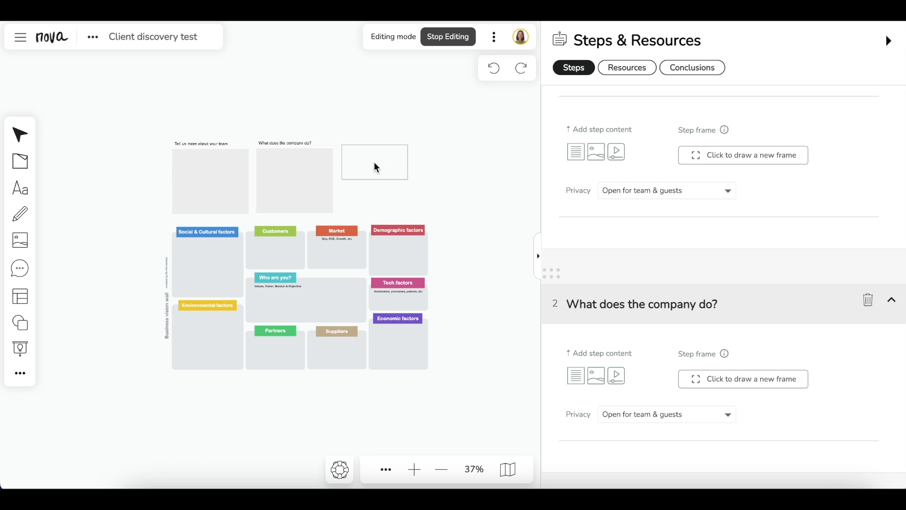
pyautogui.click(376, 165)
# Step: Place the accessibility icon from the Icons elements to the right of the call room and close the element library
pyautogui.click(20, 373)
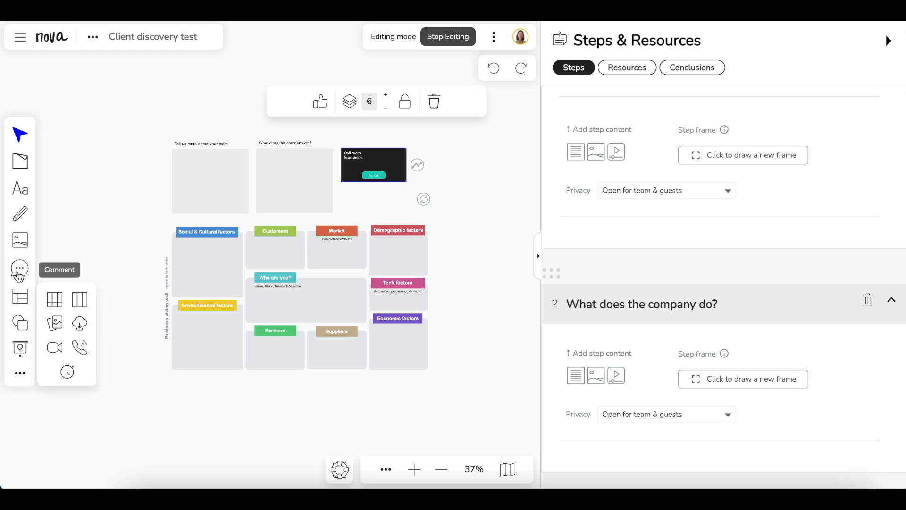
pyautogui.click(20, 322)
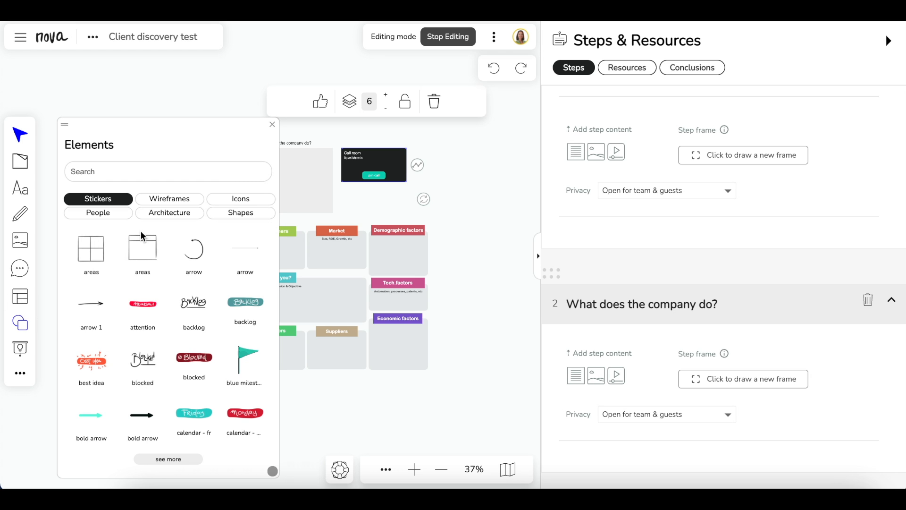
pyautogui.click(176, 199)
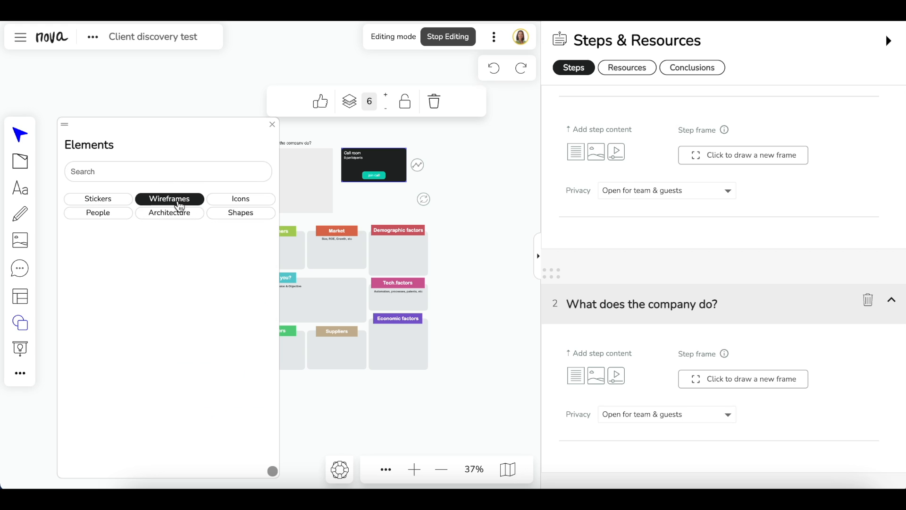
pyautogui.click(240, 199)
pyautogui.moveTo(271, 242); pyautogui.dragTo(446, 166)
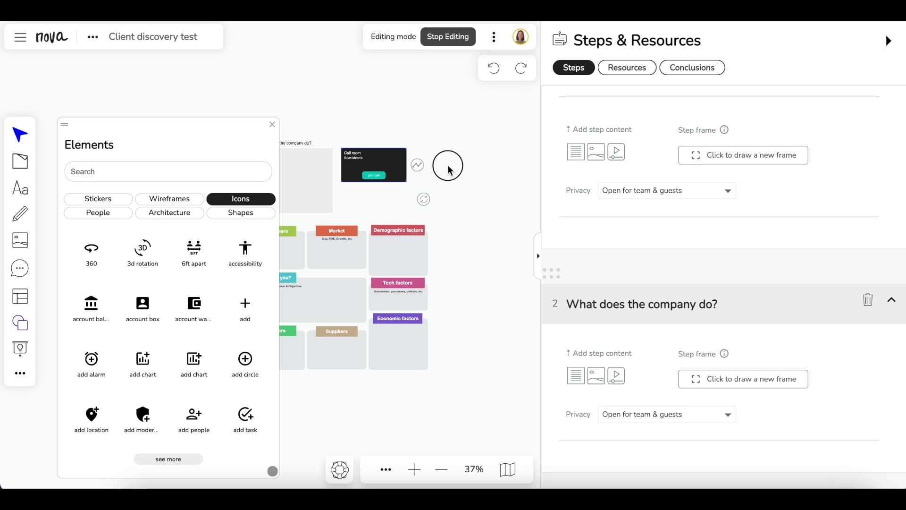
pyautogui.click(272, 125)
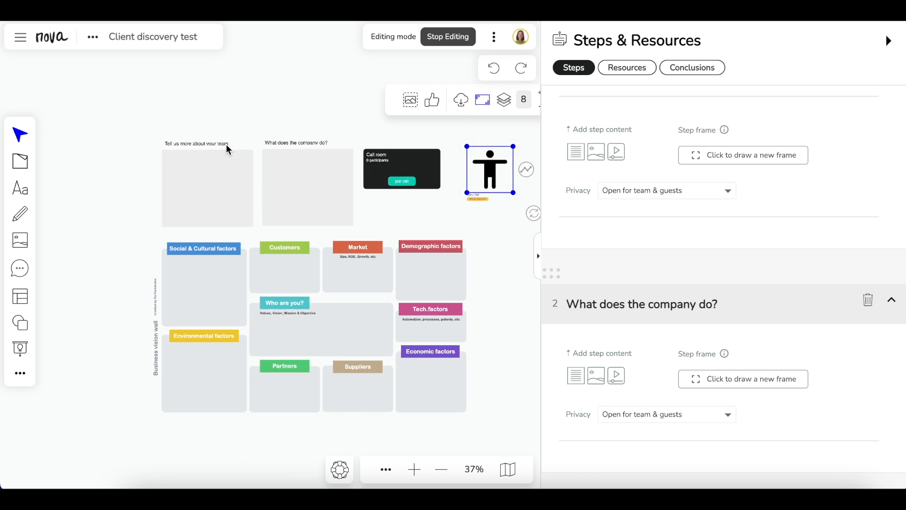
# Step: Draw a new step frame for step 2 around the "What does the company do?" note on the whiteboard
pyautogui.scroll(5, 227, 148)
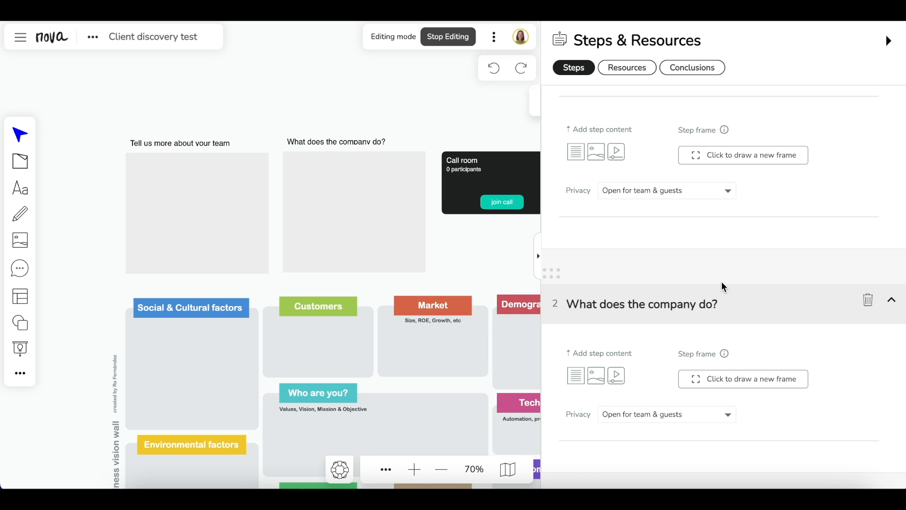
pyautogui.scroll(-2, 721, 283)
pyautogui.scroll(2, 722, 330)
pyautogui.click(722, 363)
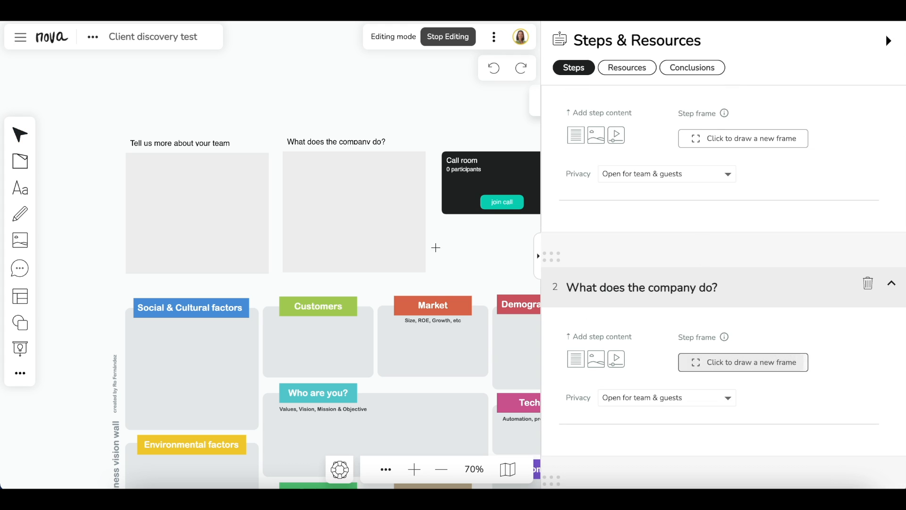
pyautogui.moveTo(277, 126)
pyautogui.mouseDown()
pyautogui.moveTo(412, 282)
pyautogui.moveTo(435, 281)
pyautogui.mouseUp()
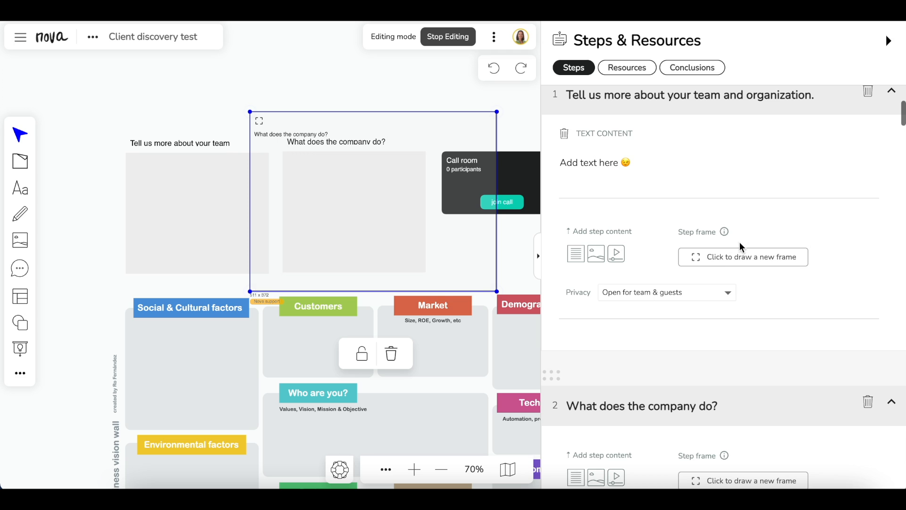
# Step: Draw a step frame for step 1 around the "Tell us more about your team" note and stop editing the session
pyautogui.click(738, 256)
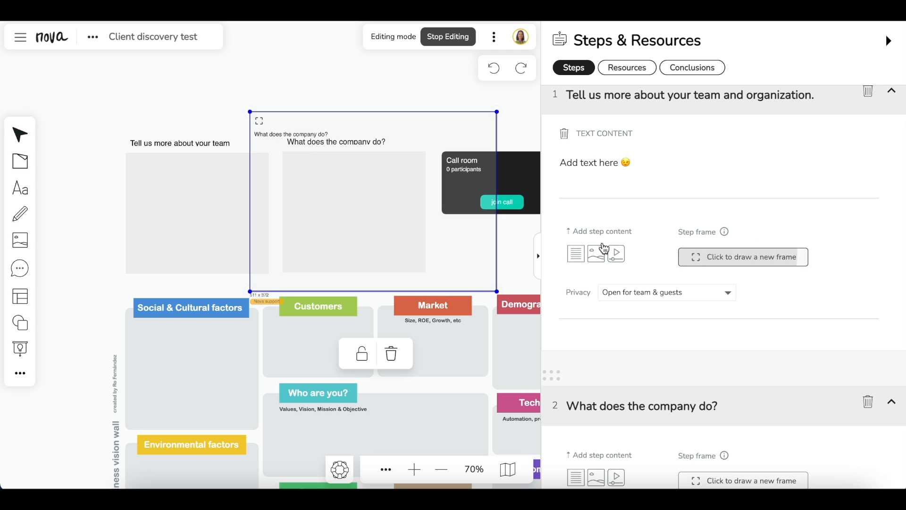
pyautogui.moveTo(96, 107); pyautogui.dragTo(329, 293)
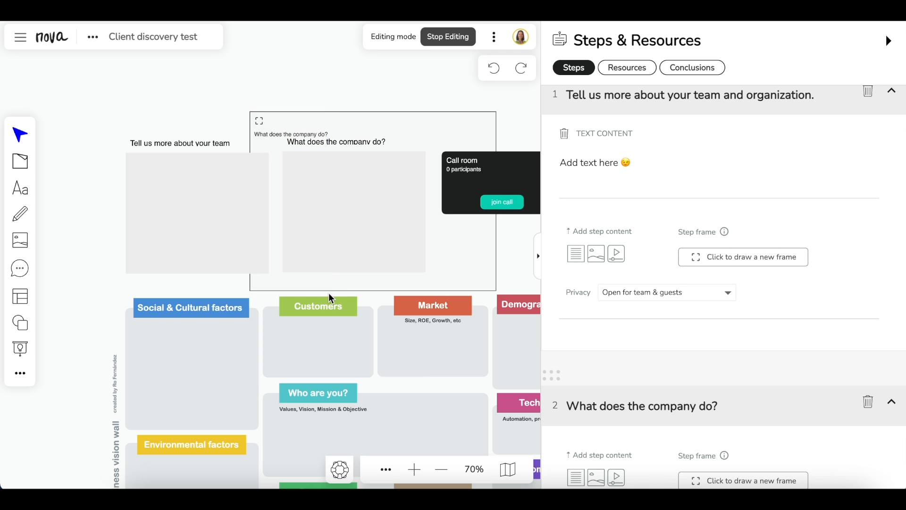
pyautogui.click(889, 43)
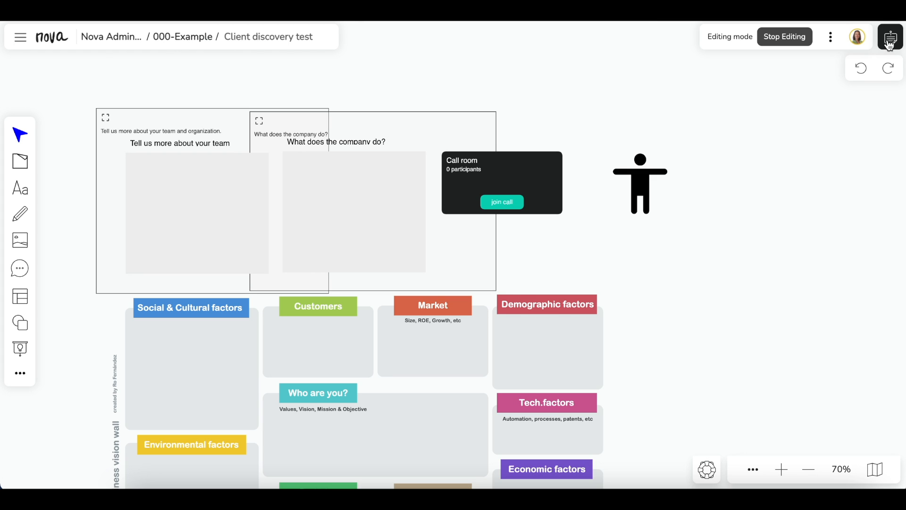
pyautogui.click(791, 38)
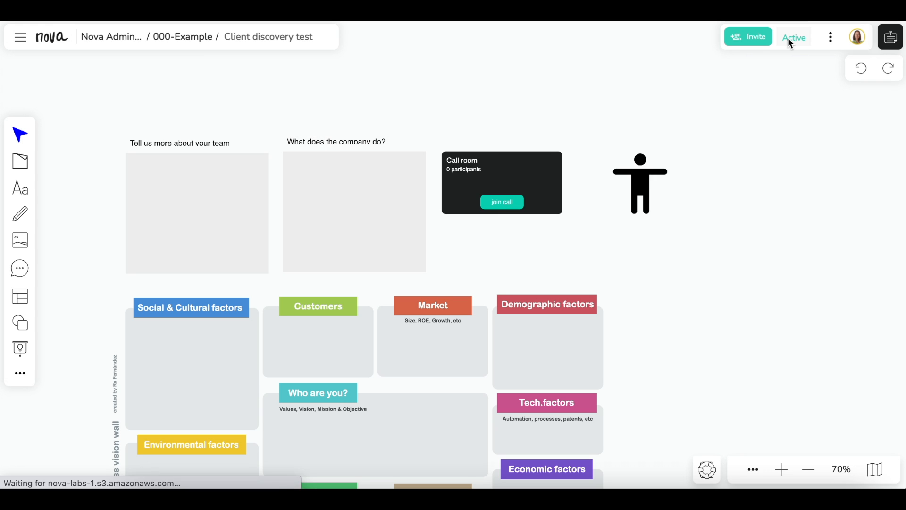
# Step: Reopen the session's steps and test the links of steps 1 and 2 by jumping between their frames, ending on step 1
pyautogui.click(891, 38)
pyautogui.scroll(3, 724, 215)
pyautogui.click(704, 173)
pyautogui.click(683, 357)
pyautogui.click(684, 186)
pyautogui.click(653, 348)
pyautogui.click(668, 188)
# Step: Add the text "Our team is great!" inside the gray note under "Tell us more about your team"
pyautogui.click(18, 185)
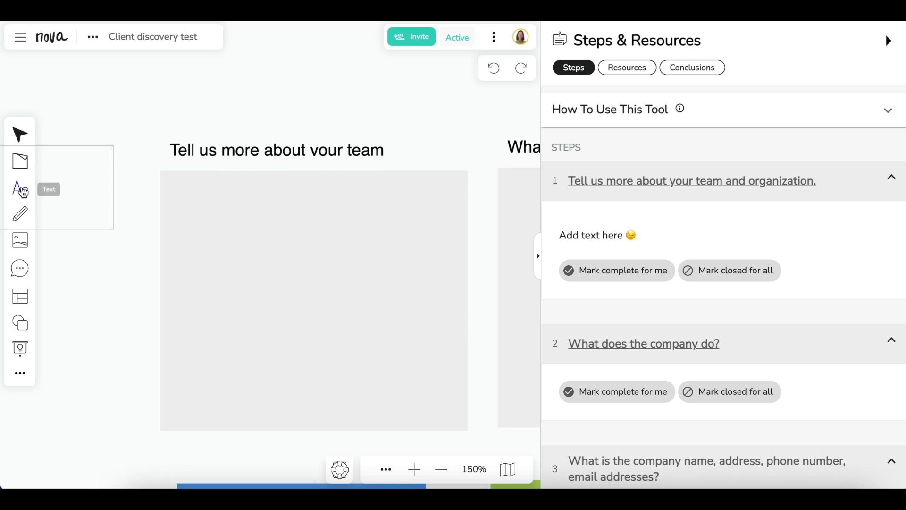
pyautogui.click(265, 239)
pyautogui.doubleClick(190, 210)
pyautogui.write('Our team is great!')
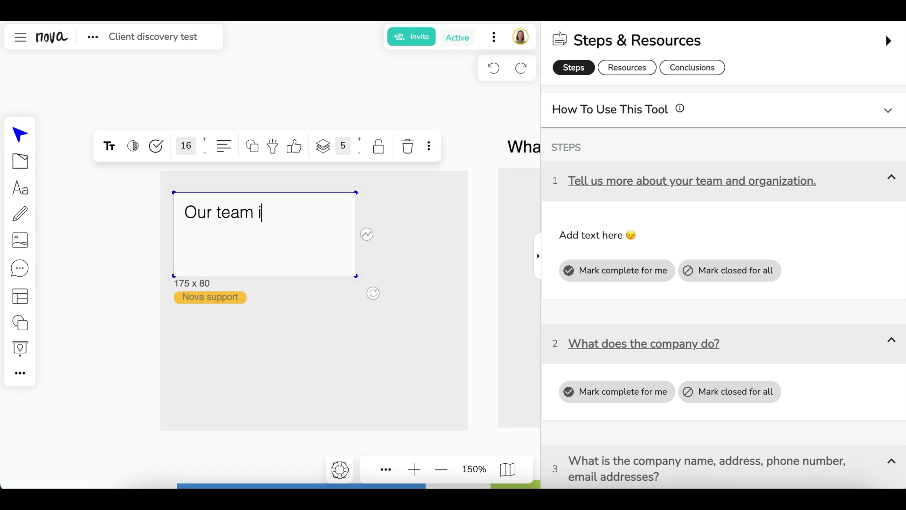
pyautogui.press('Escape')
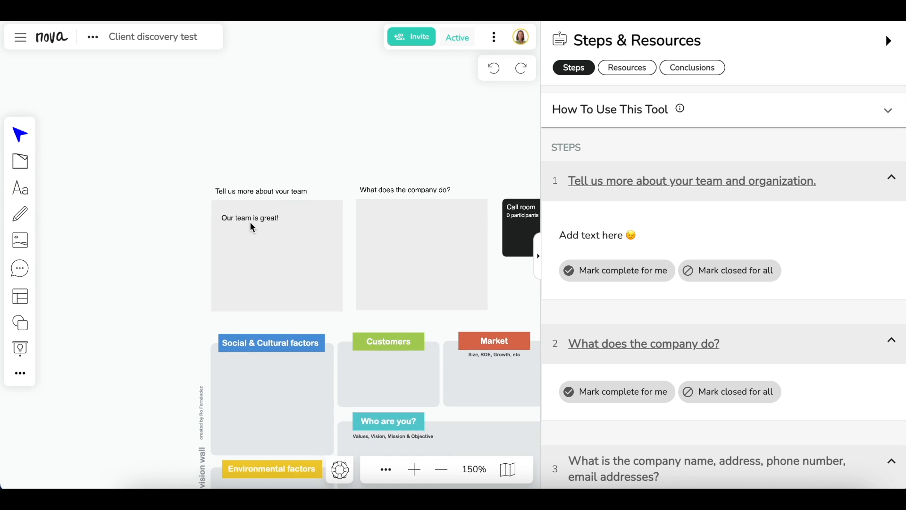
# Step: Mark step 1 as complete for yourself and go to the frame of step 2
pyautogui.click(631, 184)
pyautogui.click(614, 277)
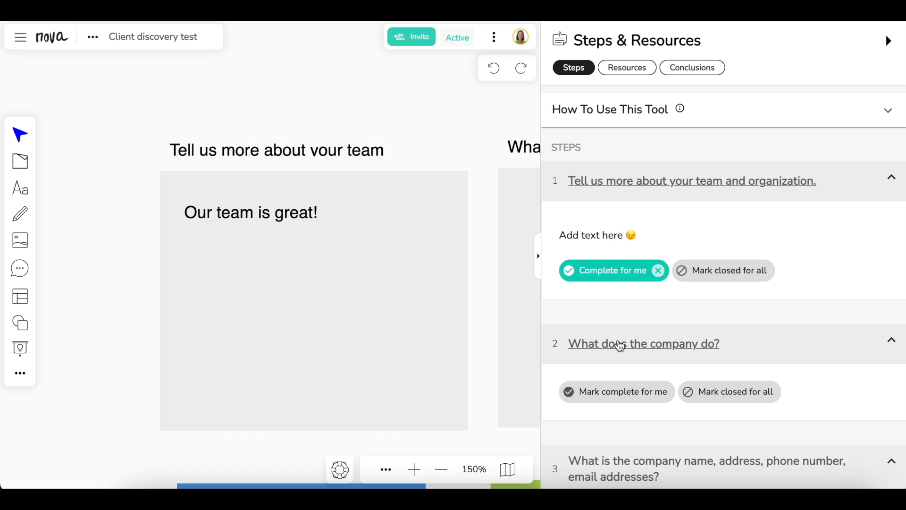
pyautogui.click(619, 345)
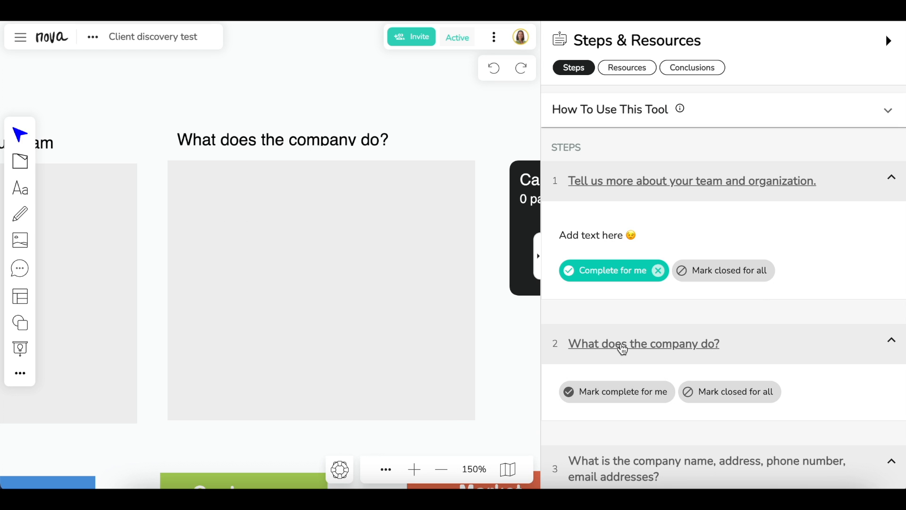
# Step: Save the session to the toolbox as a tool named "Client Discovery Questionnaire Test"
pyautogui.click(888, 40)
pyautogui.click(833, 37)
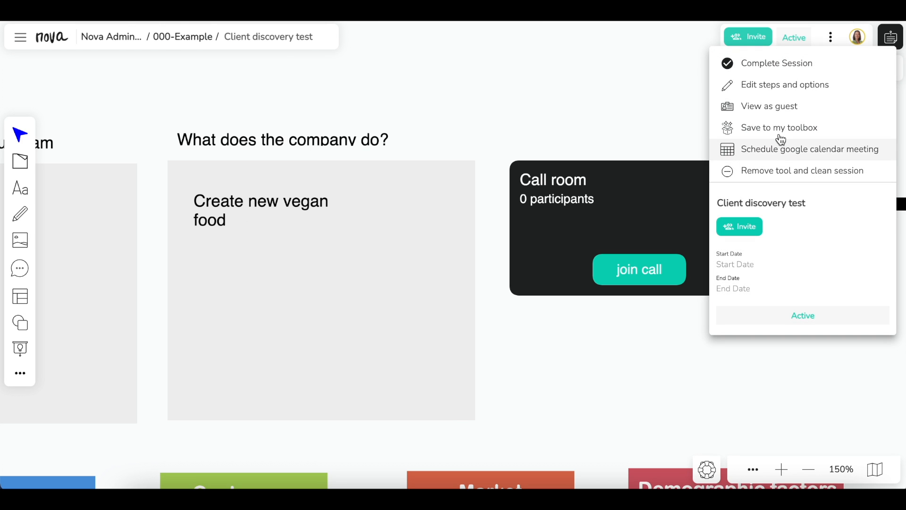
pyautogui.click(780, 129)
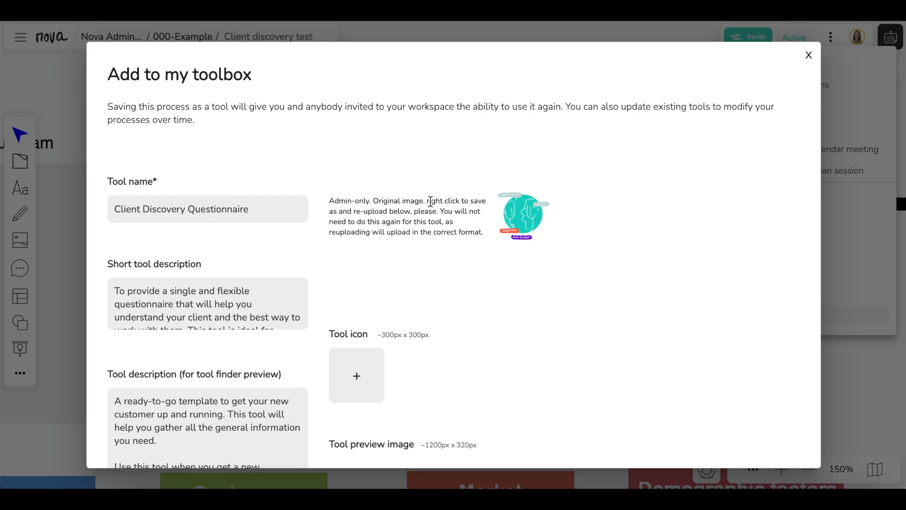
pyautogui.click(258, 214)
pyautogui.scroll(-7, 246, 272)
pyautogui.click(748, 432)
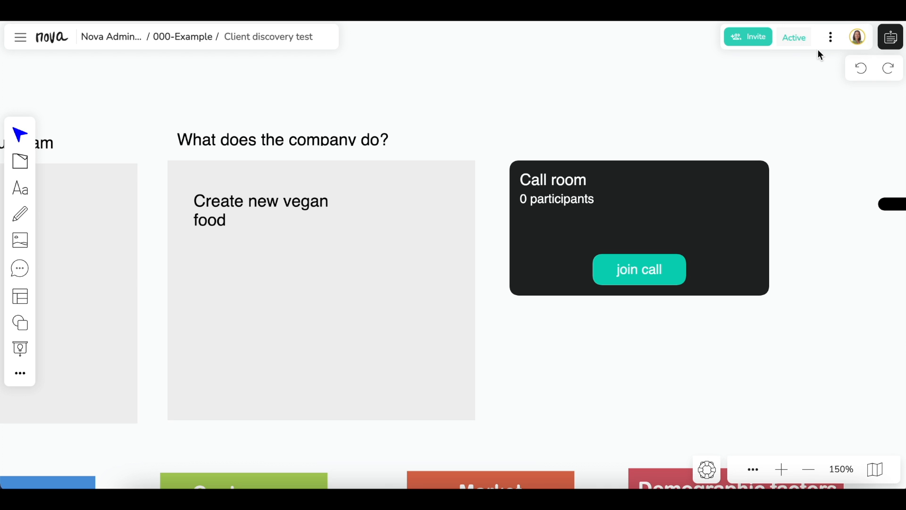
# Step: Preview the Client discovery test session as a guest and return to the team view
pyautogui.click(829, 36)
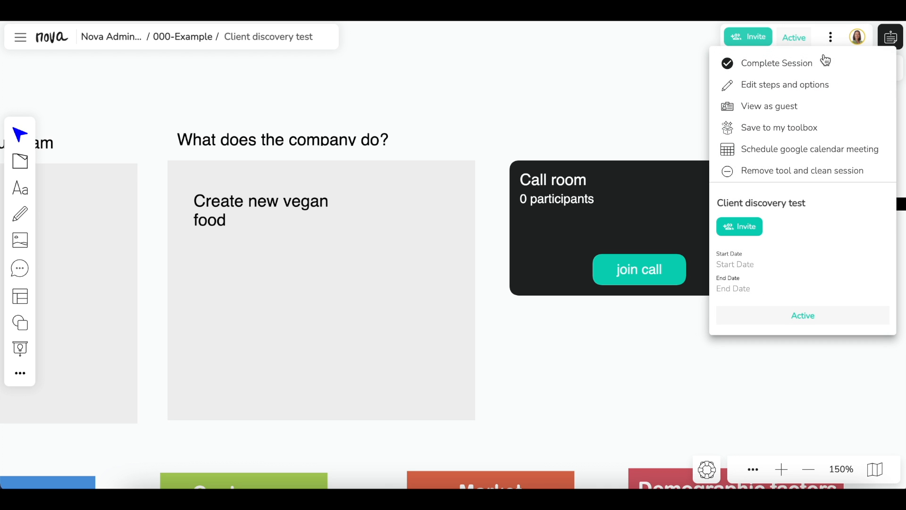
pyautogui.click(778, 110)
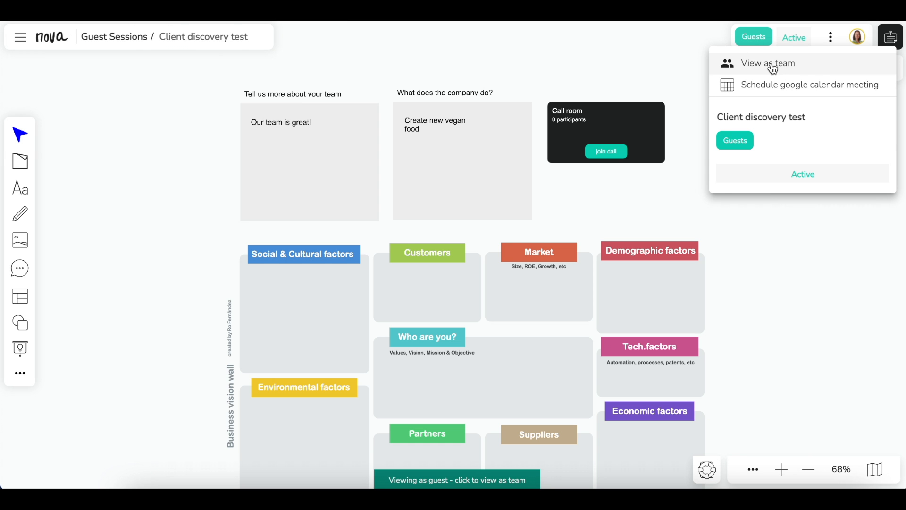
pyautogui.click(770, 66)
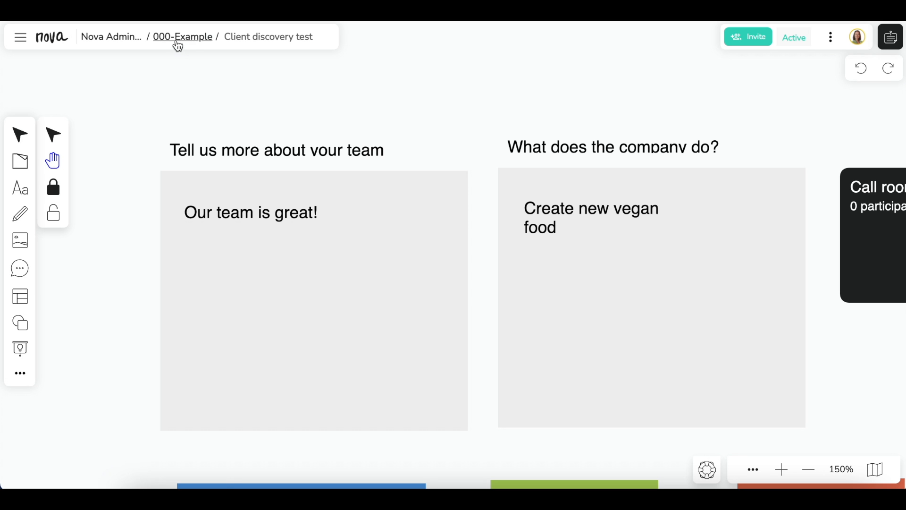
# Step: Return to the 000-Example project wall and switch it to the list view
pyautogui.click(183, 39)
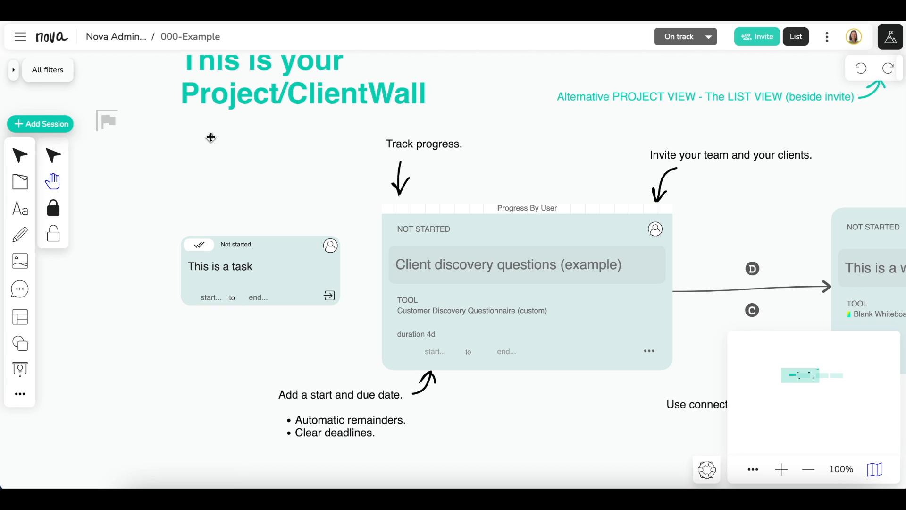
pyautogui.scroll(-5, 211, 137)
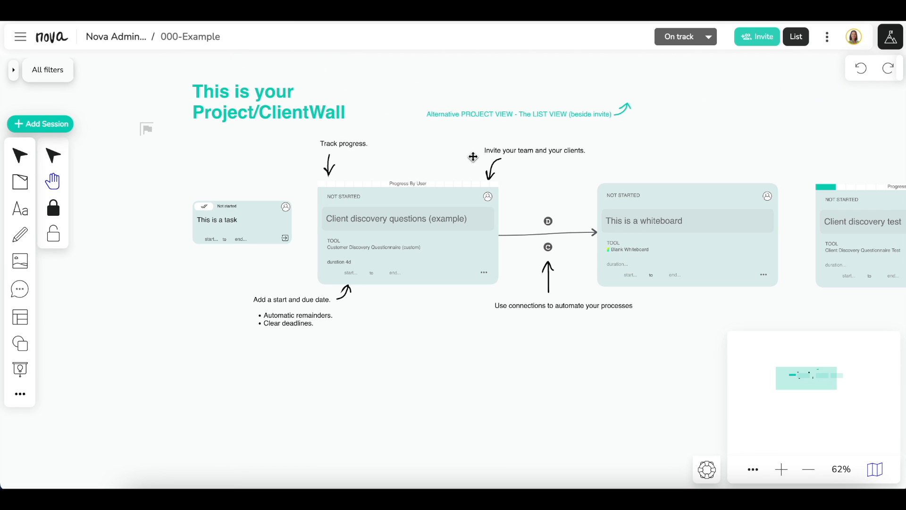
pyautogui.moveTo(659, 128); pyautogui.dragTo(525, 140)
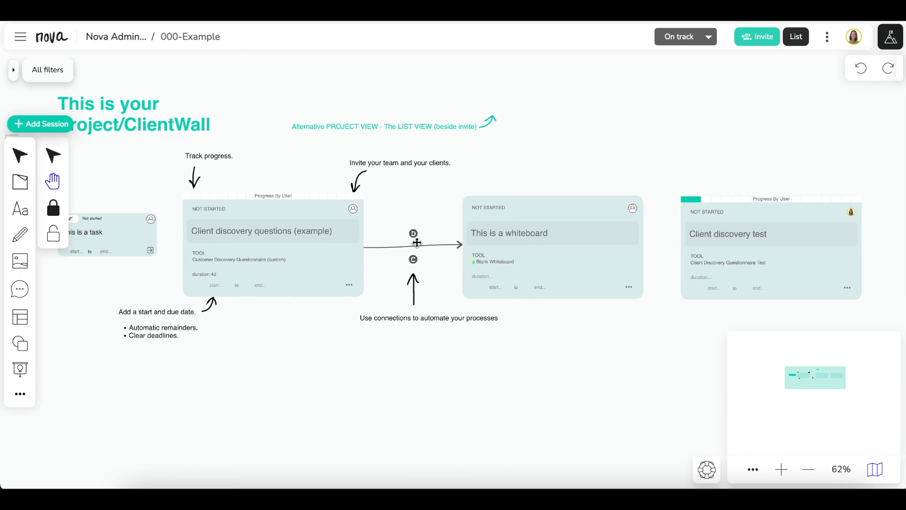
pyautogui.click(798, 40)
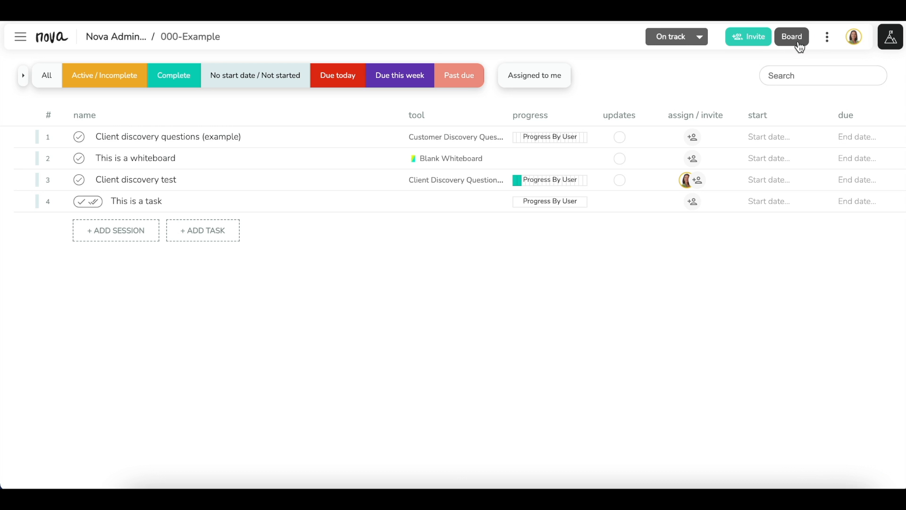
# Step: Review the progress by user of the Client discovery test session and mark the session as complete
pyautogui.click(534, 187)
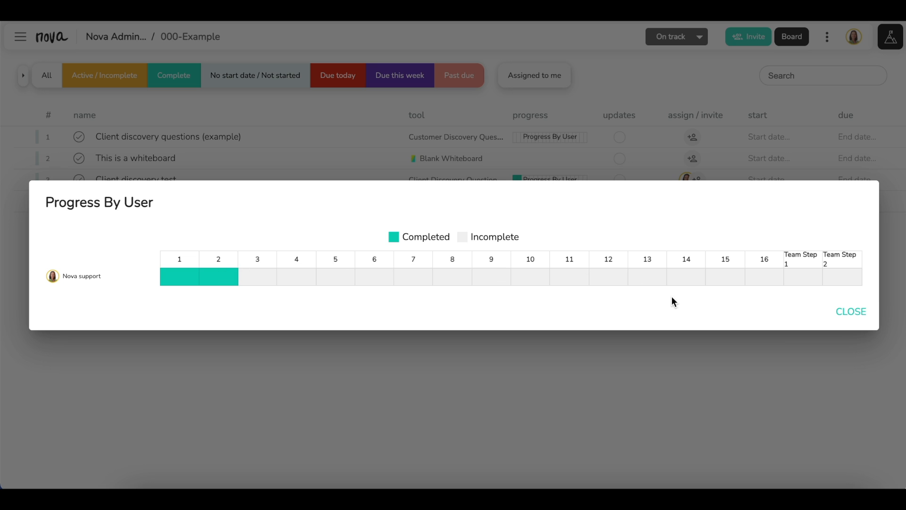
pyautogui.click(849, 312)
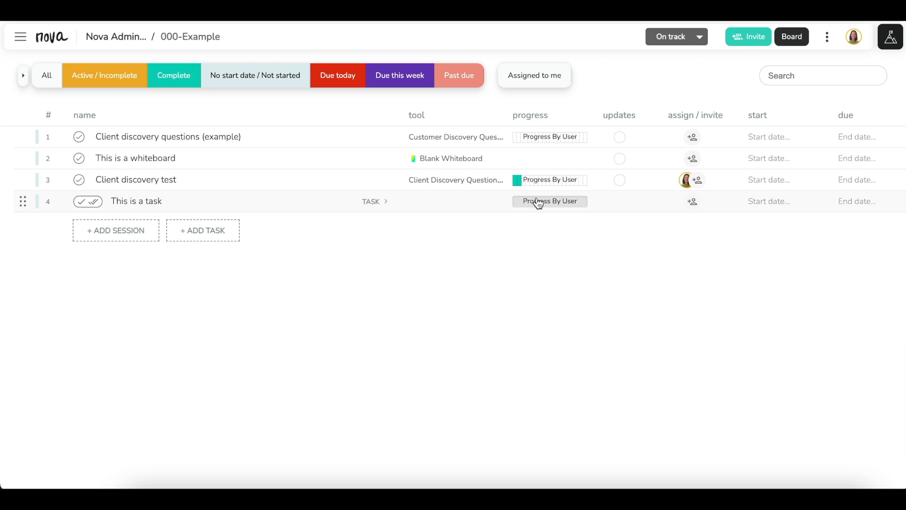
pyautogui.click(80, 182)
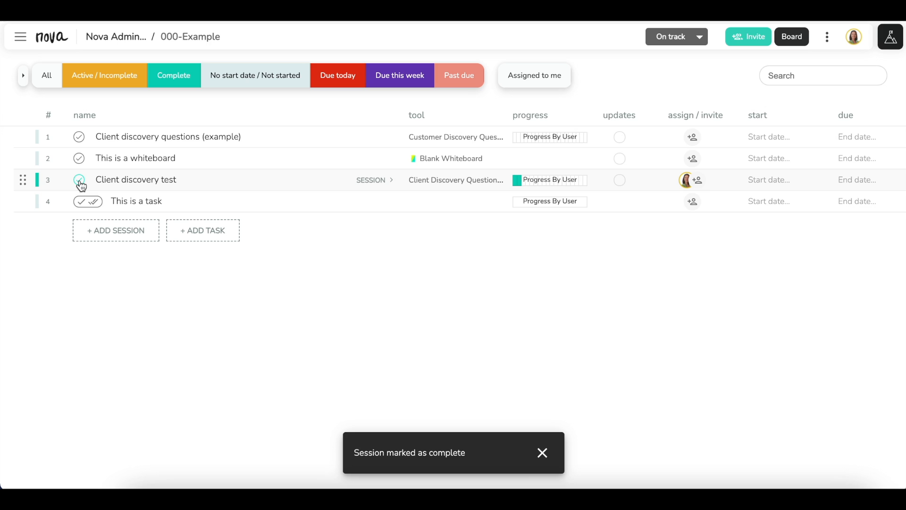
# Step: Add a session named "New session" to the project using the Client Discovery Questionnaire Test tool from the current workspace
pyautogui.click(107, 234)
pyautogui.write('New session')
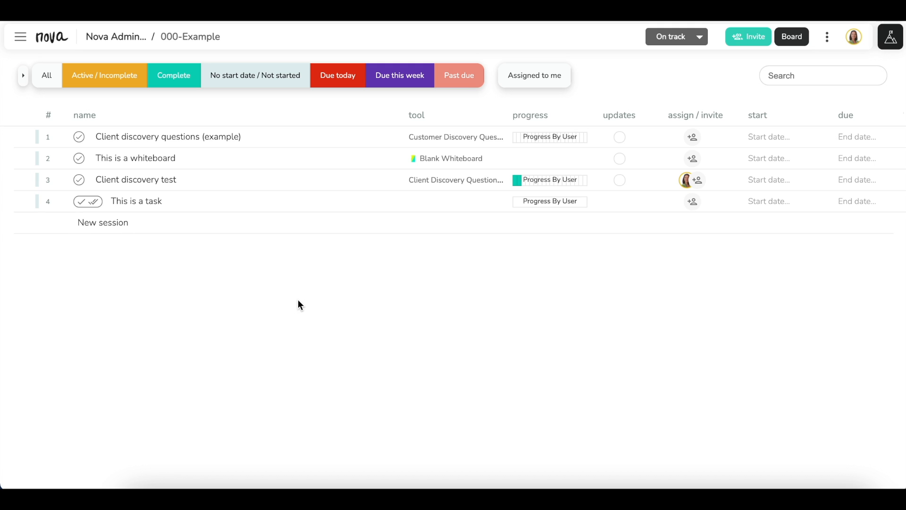
pyautogui.press('Return')
pyautogui.click(445, 227)
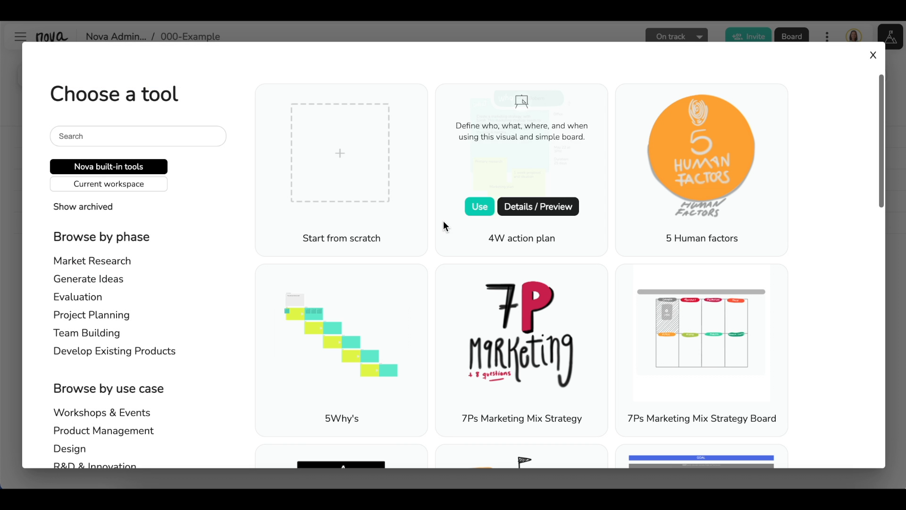
pyautogui.click(129, 188)
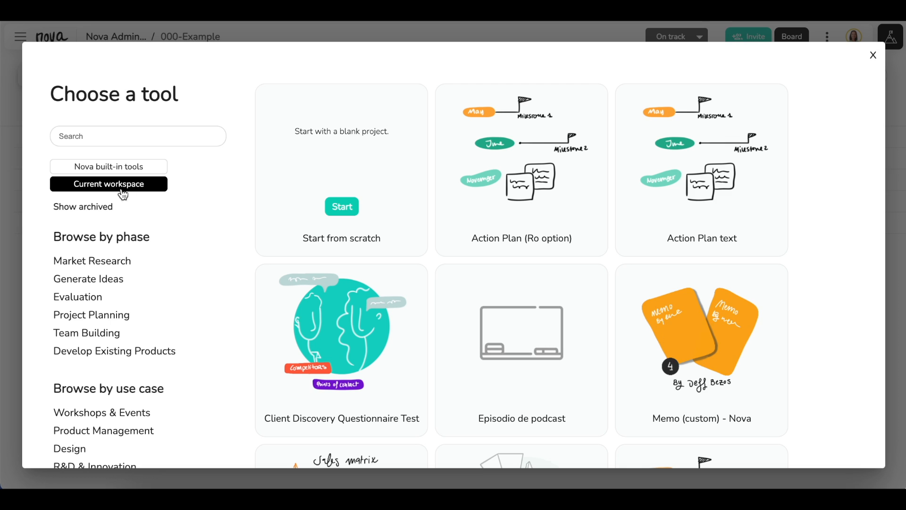
pyautogui.scroll(-1, 418, 358)
pyautogui.click(301, 346)
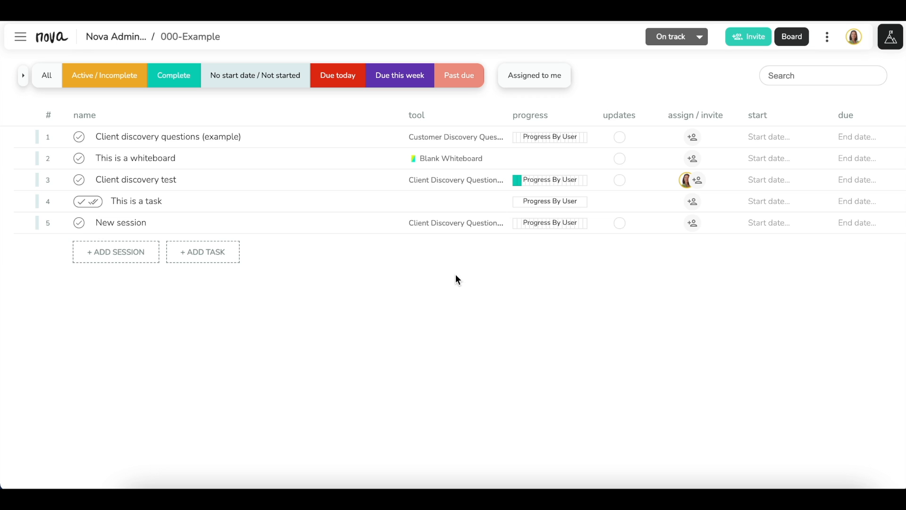
# Step: Open the "New session" session and collapse its steps and resources to show the whole whiteboard
pyautogui.click(378, 224)
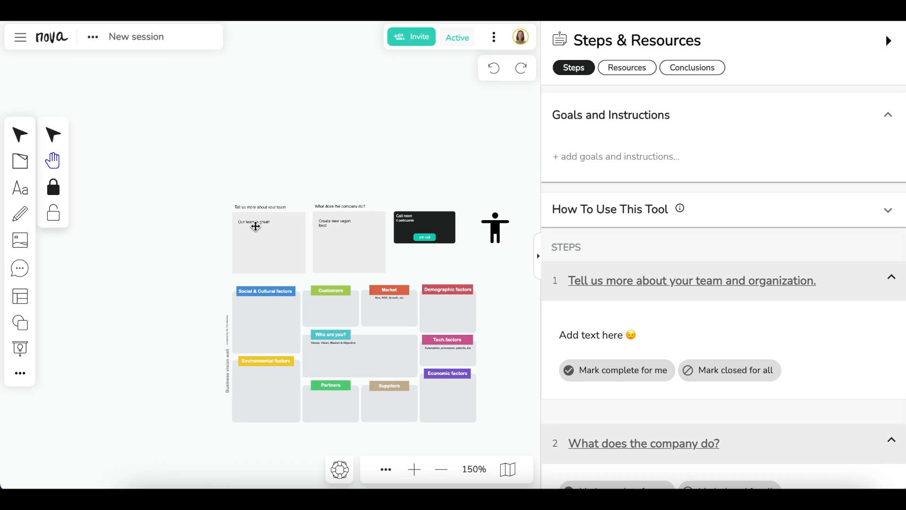
pyautogui.scroll(5, 342, 314)
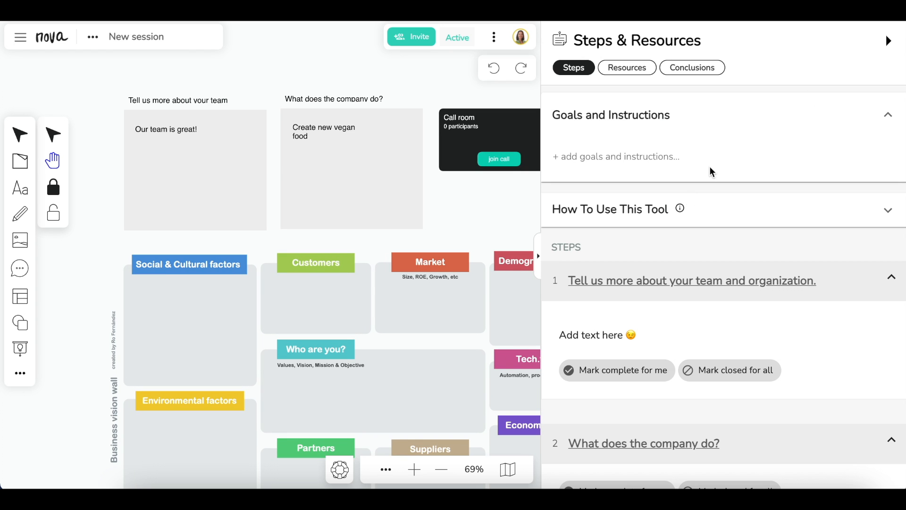
pyautogui.click(889, 42)
pyautogui.scroll(-5, 579, 249)
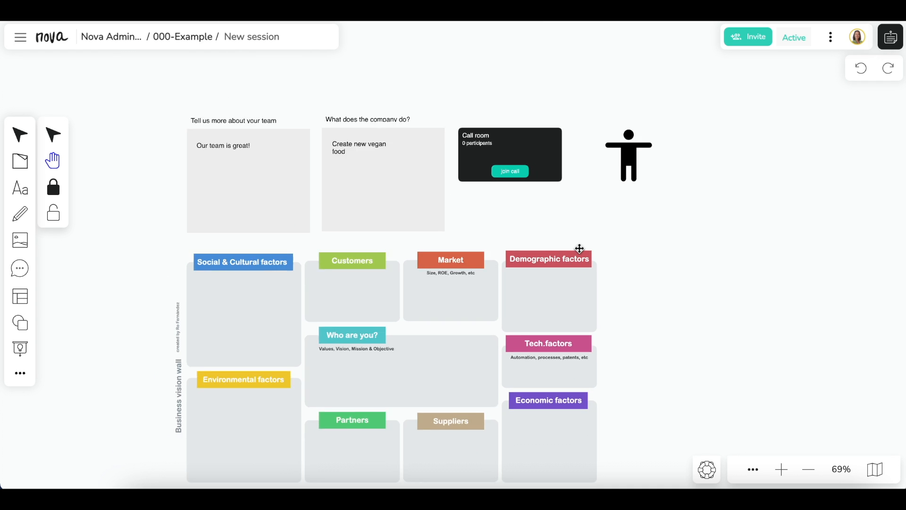
# Step: Delete the accessibility icon to the right of the call room on the new session's whiteboard
pyautogui.scroll(2, 501, 380)
pyautogui.scroll(2, 503, 384)
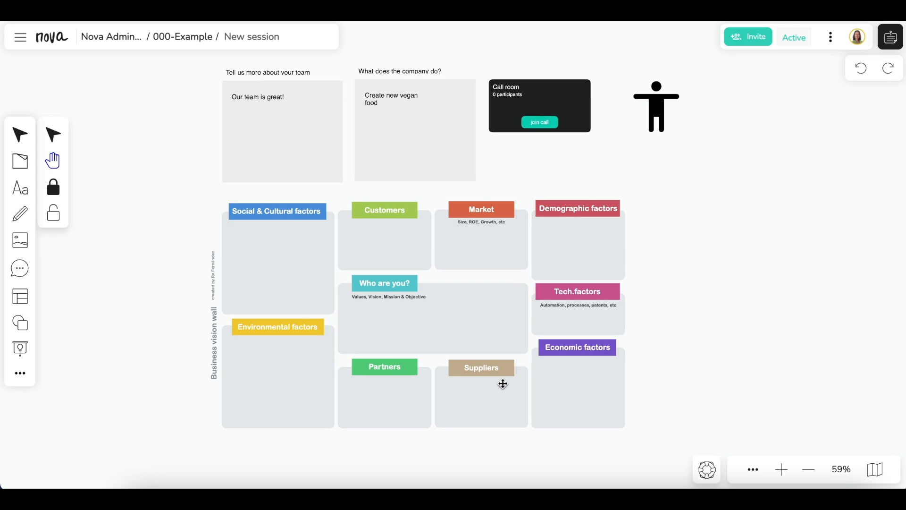
pyautogui.click(655, 97)
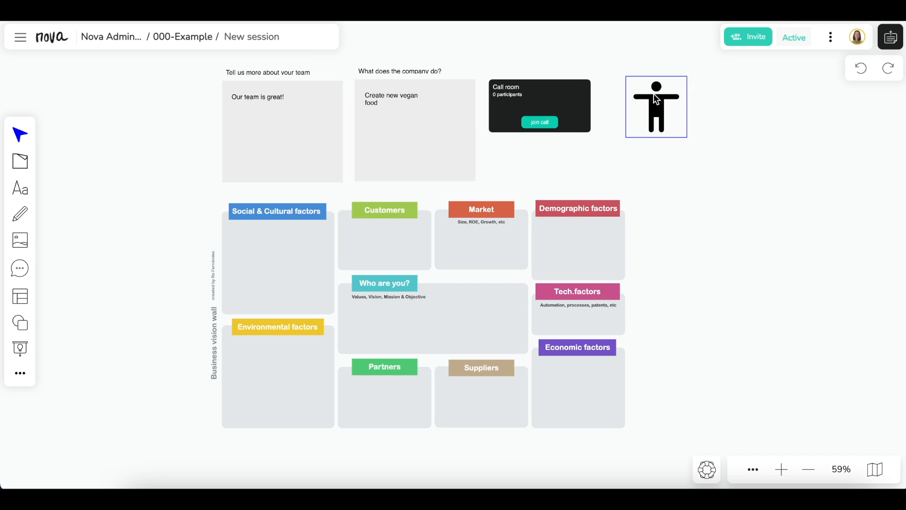
pyautogui.click(748, 216)
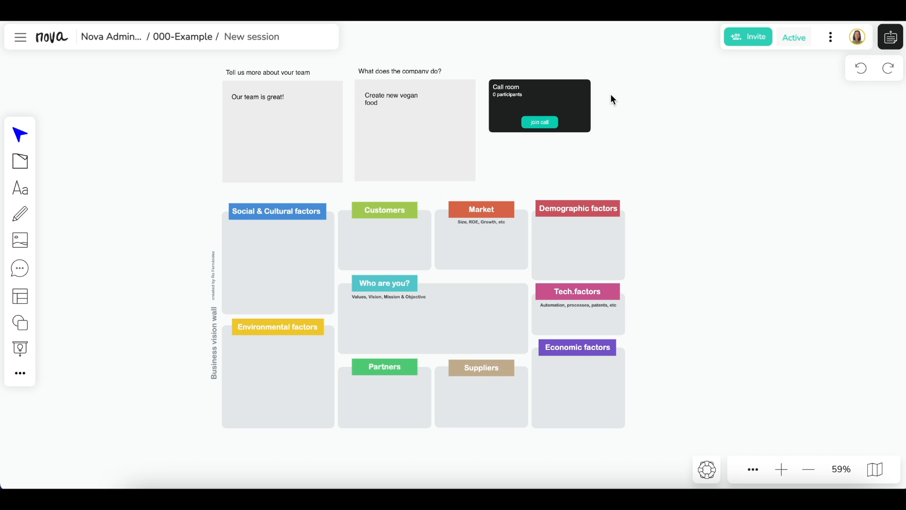
# Step: Generate a guest join link for the new session and select the whole link
pyautogui.click(748, 39)
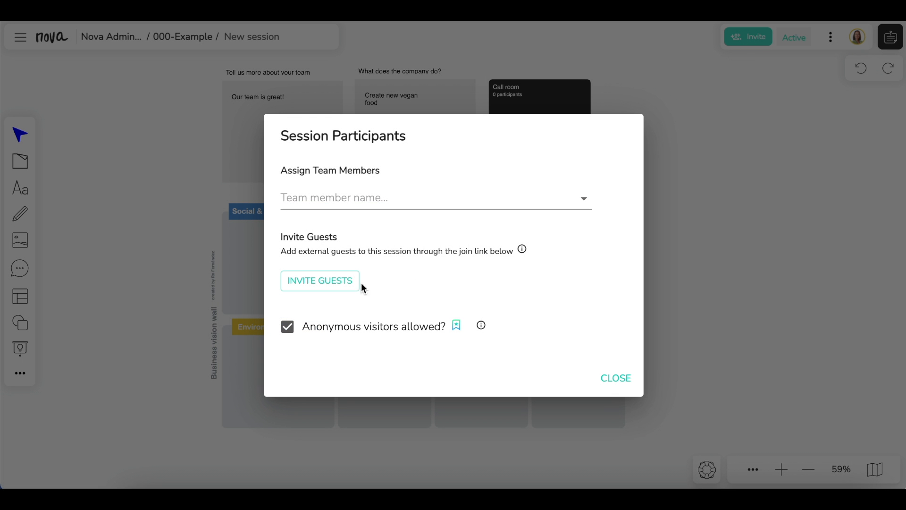
pyautogui.click(347, 282)
pyautogui.click(428, 276)
pyautogui.moveTo(428, 276); pyautogui.dragTo(285, 259)
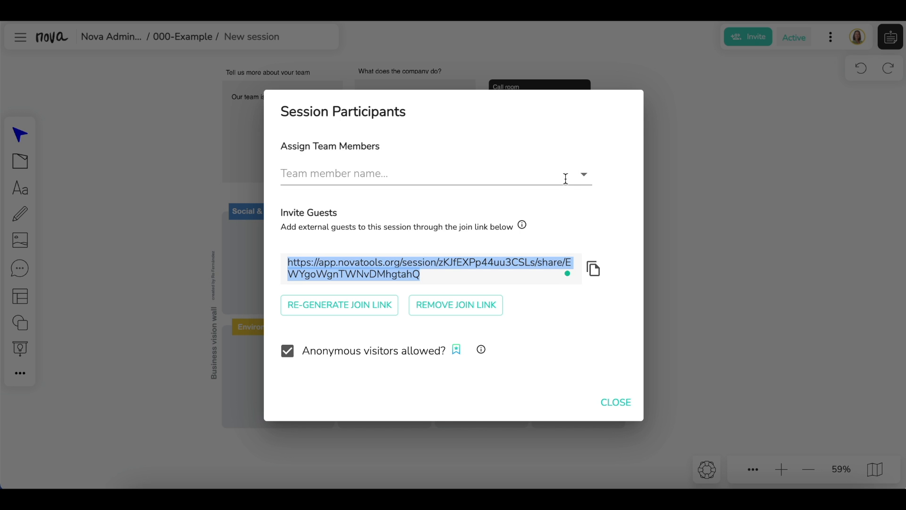
# Step: Check the list of team members that can be assigned to the session and leave it without choosing anyone
pyautogui.click(585, 174)
pyautogui.click(585, 175)
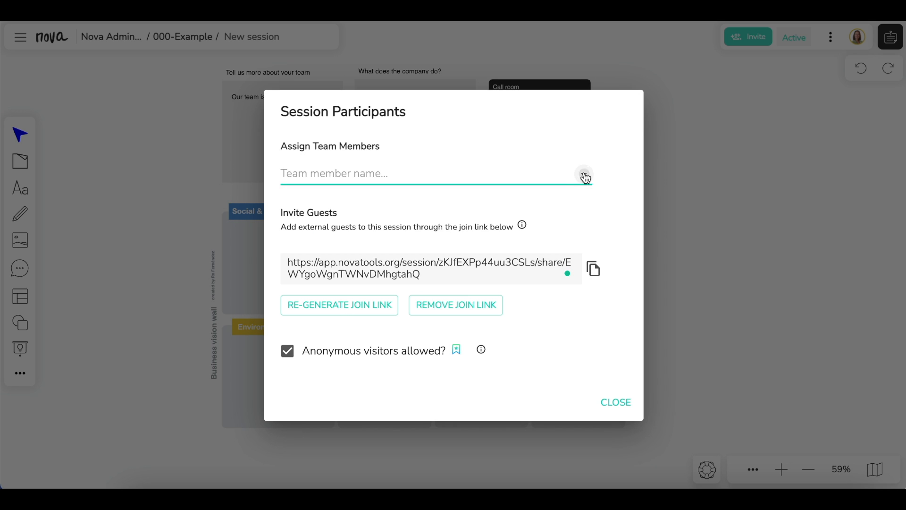
pyautogui.click(492, 276)
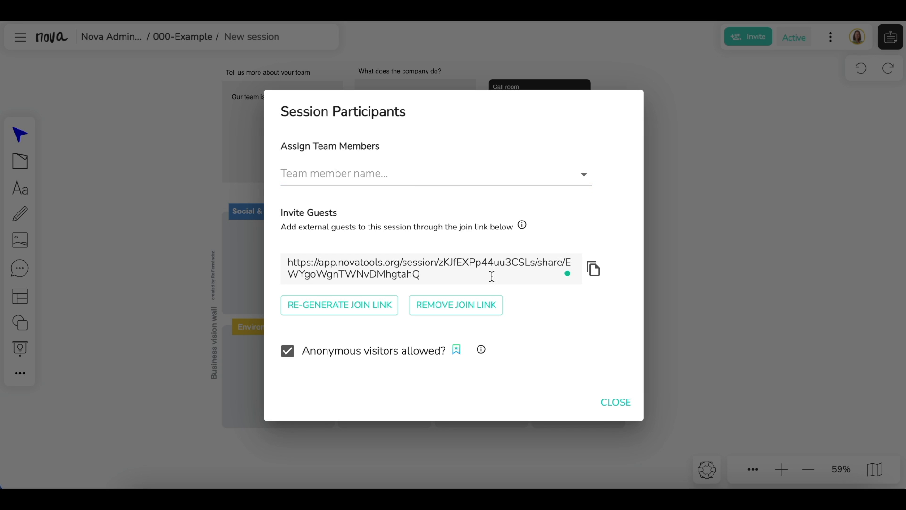